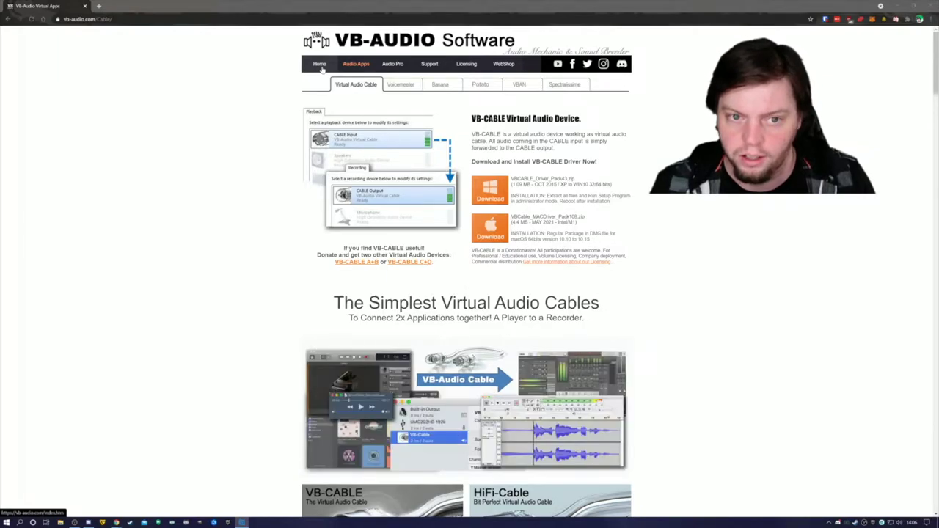
# Step: Download the Windows VB-CABLE driver pack (VBCABLE_Driver_Pack43.zip) from the VB-CABLE page
pyautogui.click(320, 66)
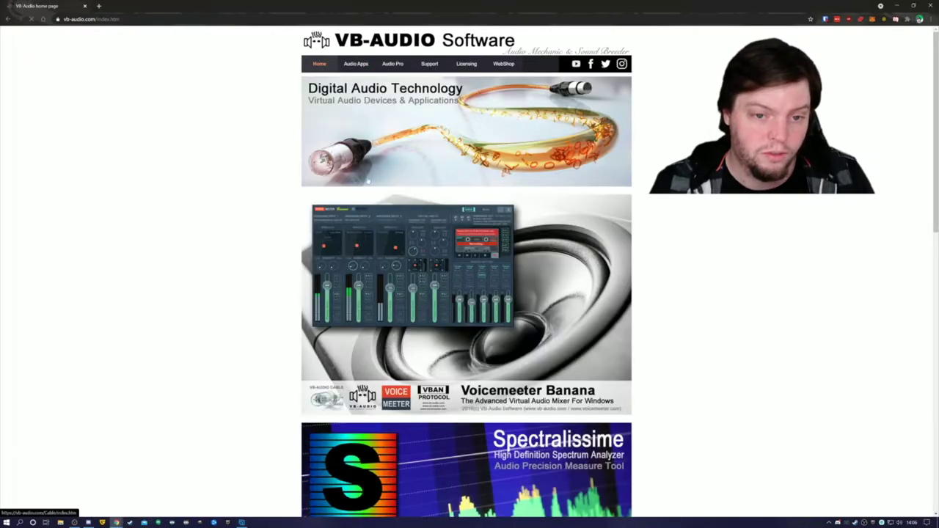
pyautogui.scroll(-1, 293, 250)
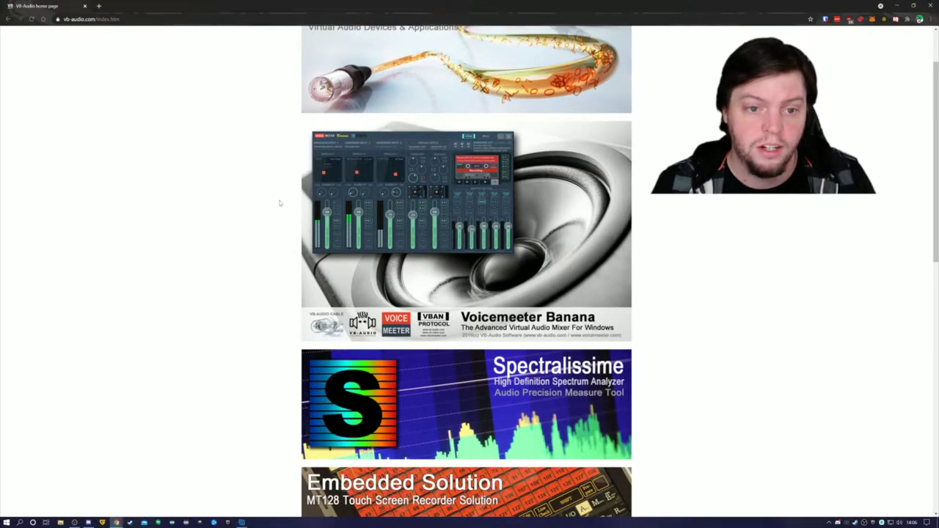
pyautogui.scroll(-2, 281, 203)
pyautogui.scroll(2, 242, 198)
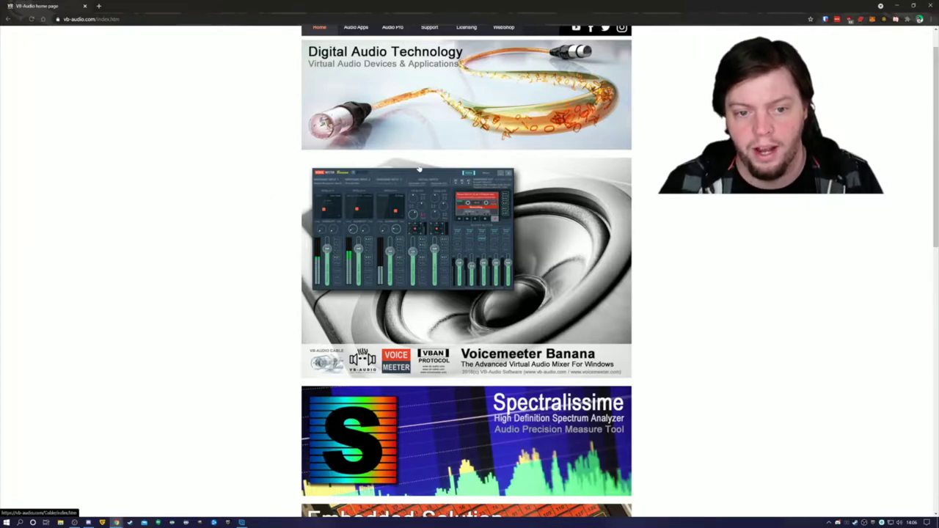
pyautogui.scroll(1, 421, 182)
pyautogui.click(356, 64)
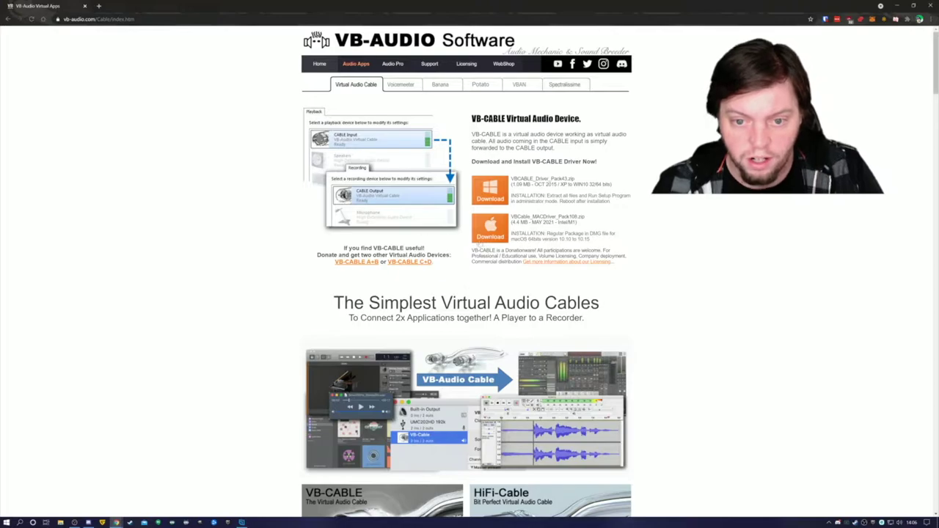
pyautogui.click(492, 191)
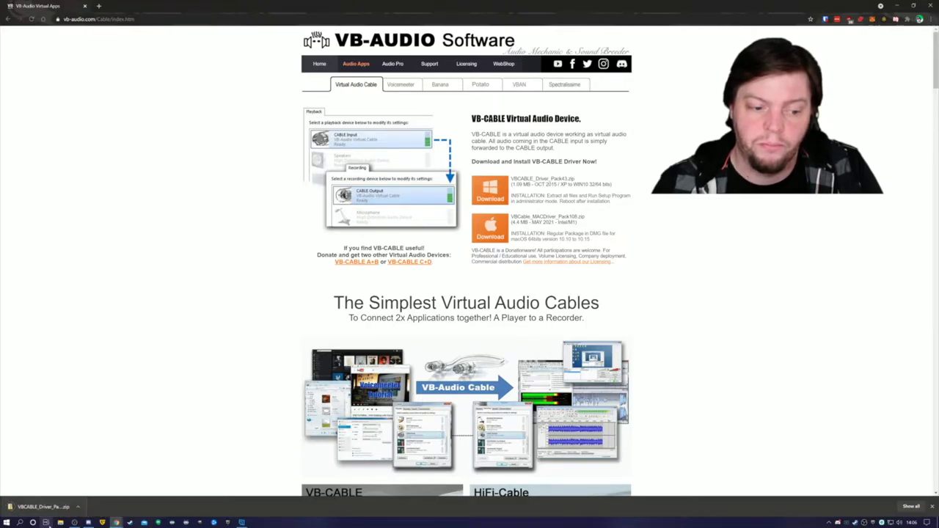
# Step: Open VBCABLE_Driver_Pack43.zip and look over VBCABLE_Setup.exe, VBCABLE_Setup_x64.exe and VBCABLE_ControlPanel.exe
pyautogui.click(38, 507)
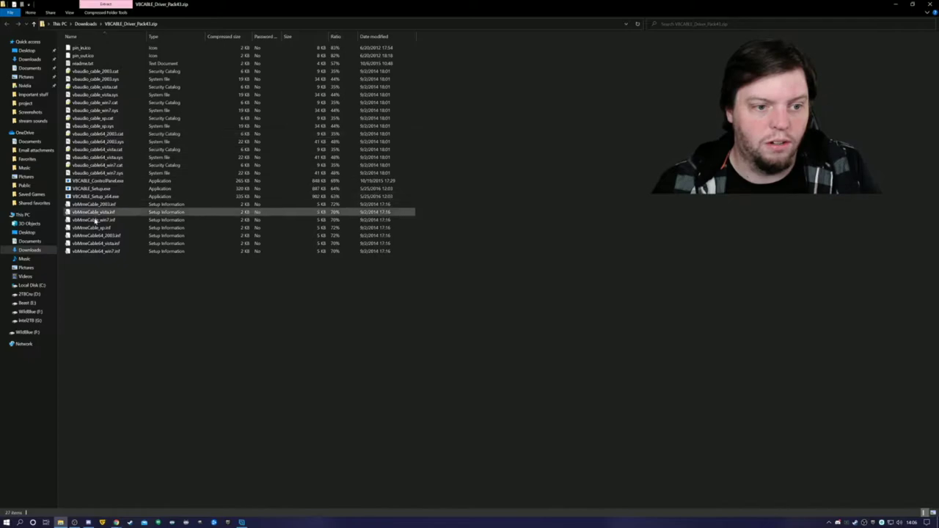
pyautogui.click(108, 190)
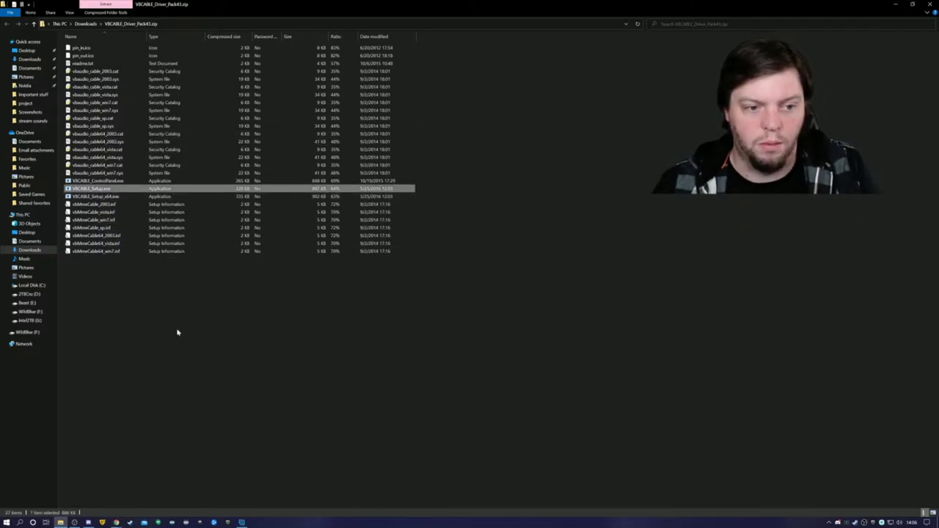
pyautogui.click(105, 198)
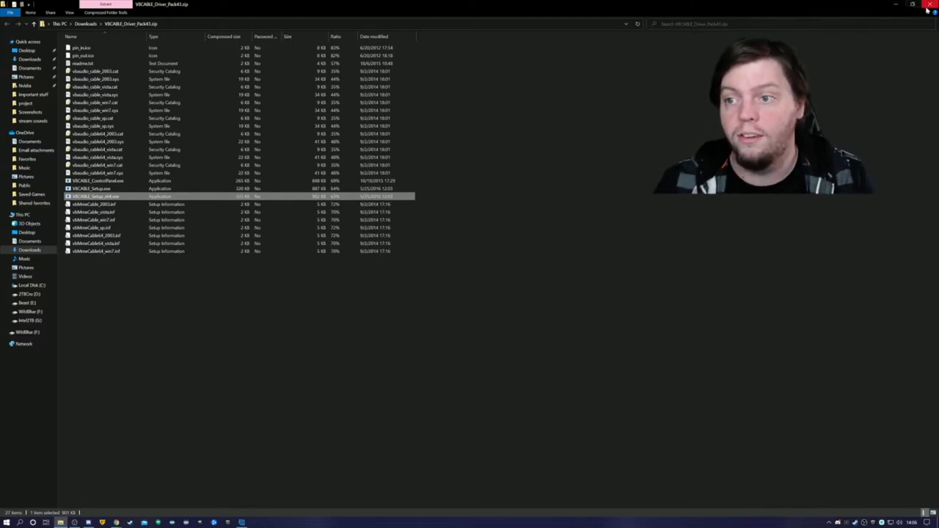
pyautogui.click(86, 191)
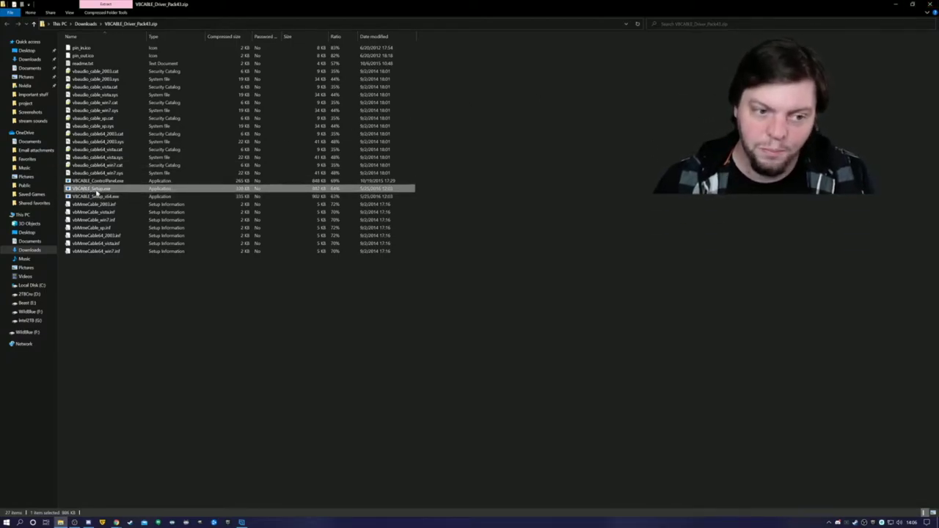
pyautogui.click(99, 181)
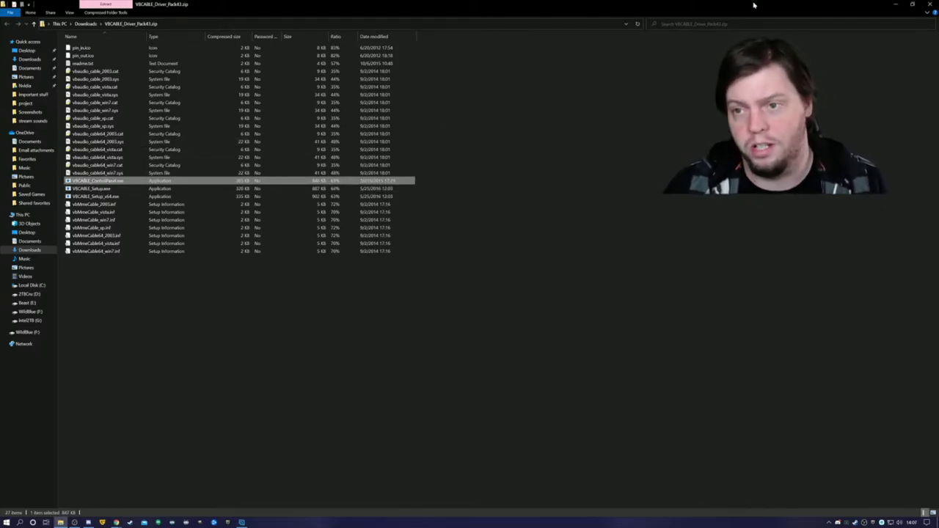
# Step: Close the zip window, search 'obs studio' and open obsproject.com
pyautogui.click(929, 4)
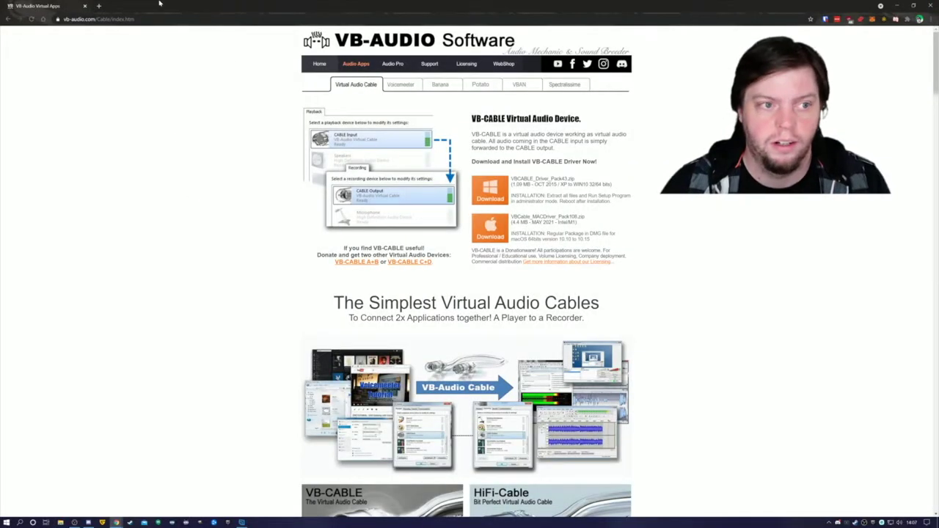
pyautogui.click(147, 19)
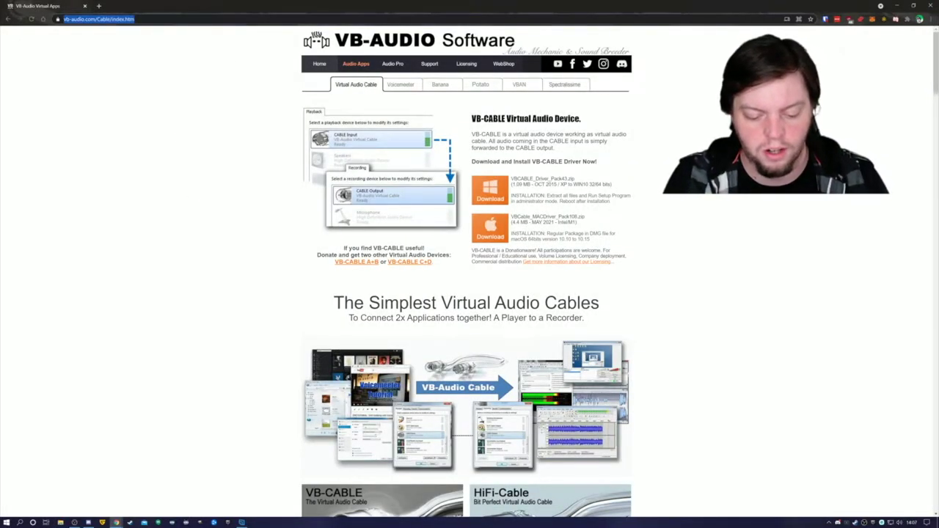
pyautogui.write('obs studio')
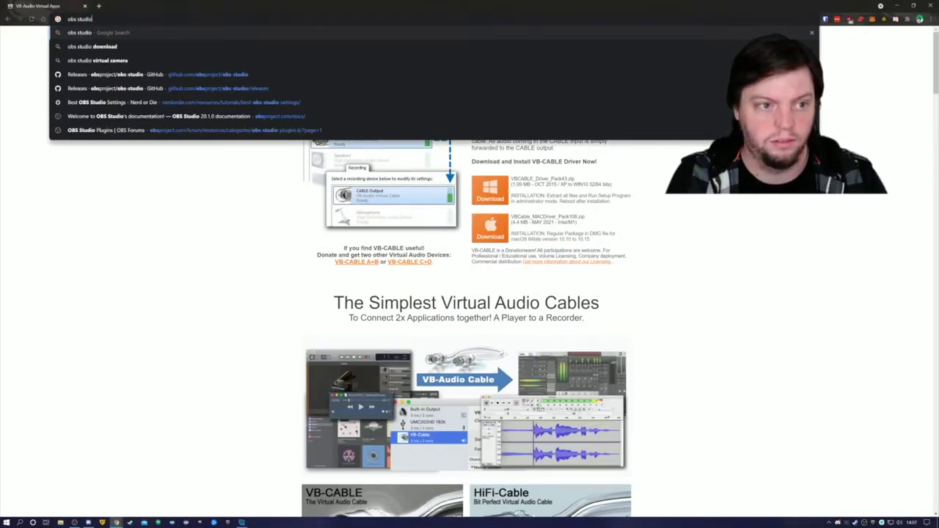
pyautogui.press('Return')
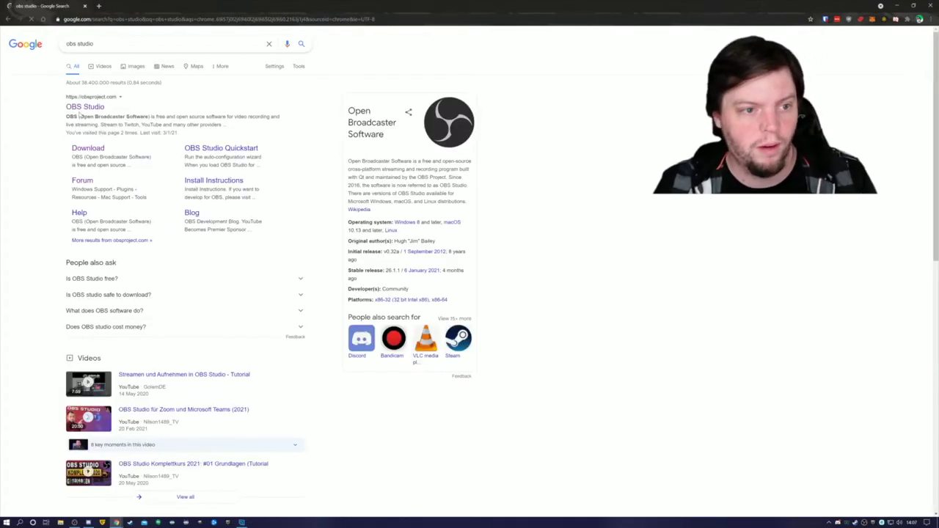
pyautogui.click(82, 107)
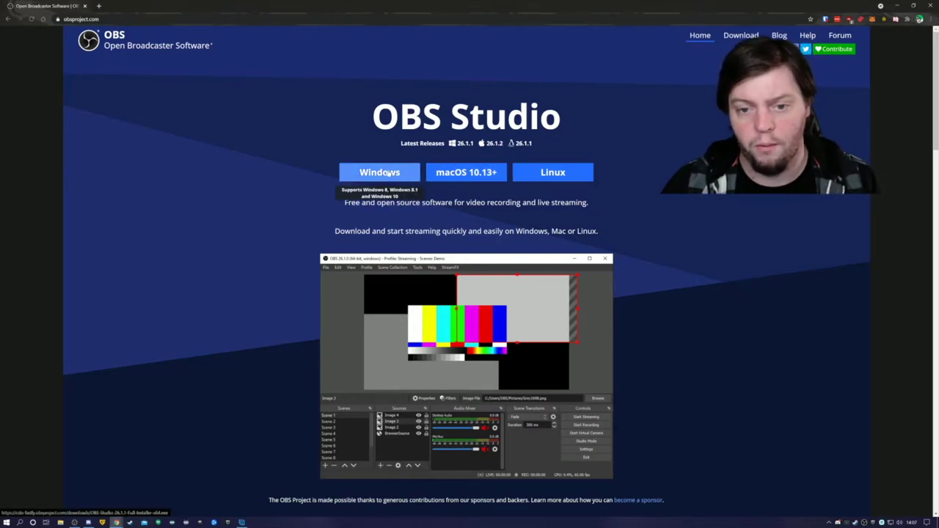
# Step: Start the OBS Studio Windows download, cancel it, and minimize Chrome to show OBS
pyautogui.click(373, 172)
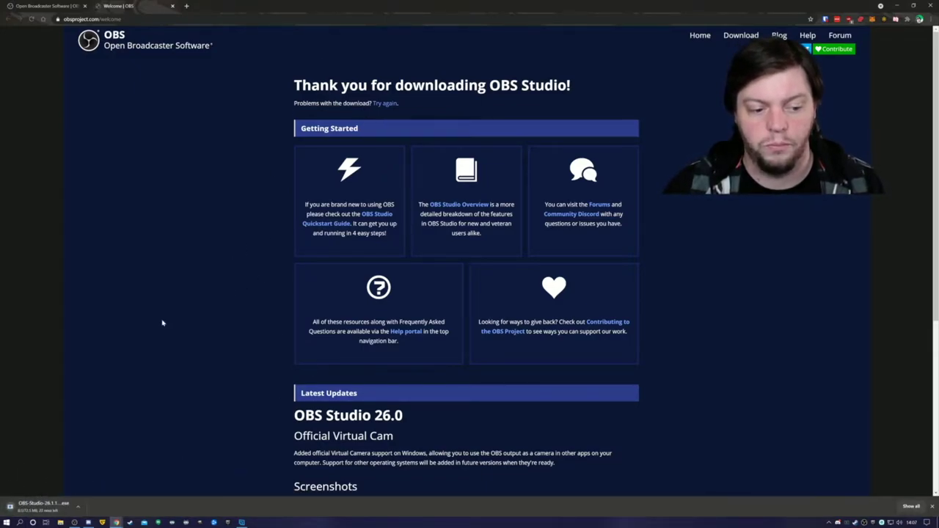
pyautogui.click(78, 506)
pyautogui.click(110, 485)
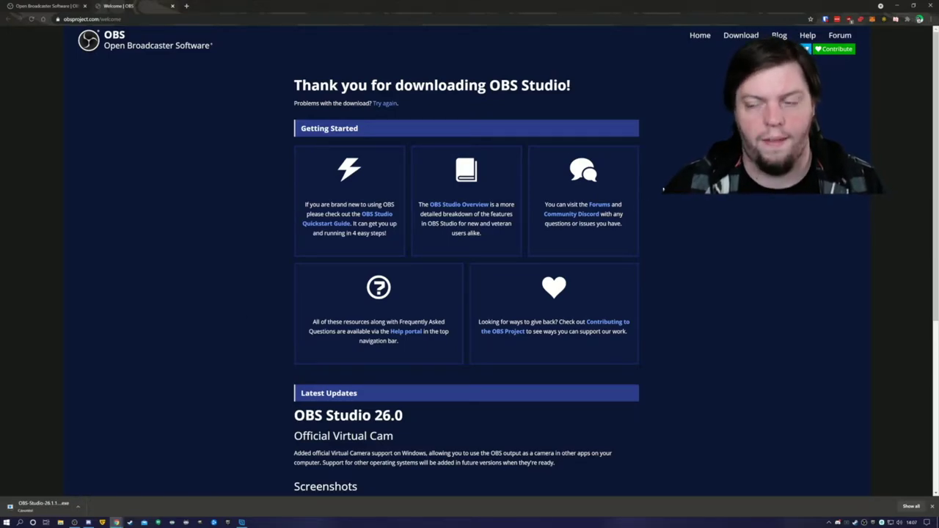
pyautogui.click(897, 5)
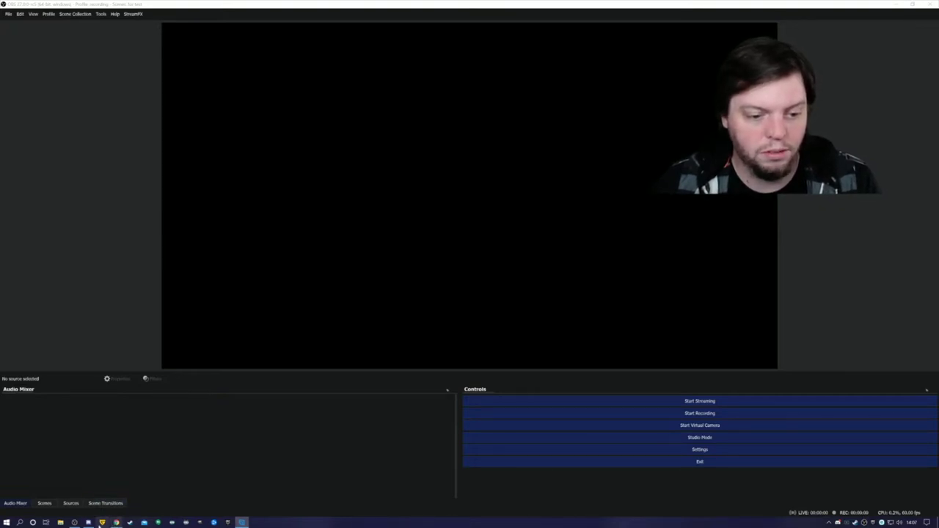
# Step: Restore Chrome and go to the Monstercat website from the address bar
pyautogui.moveTo(115, 523)
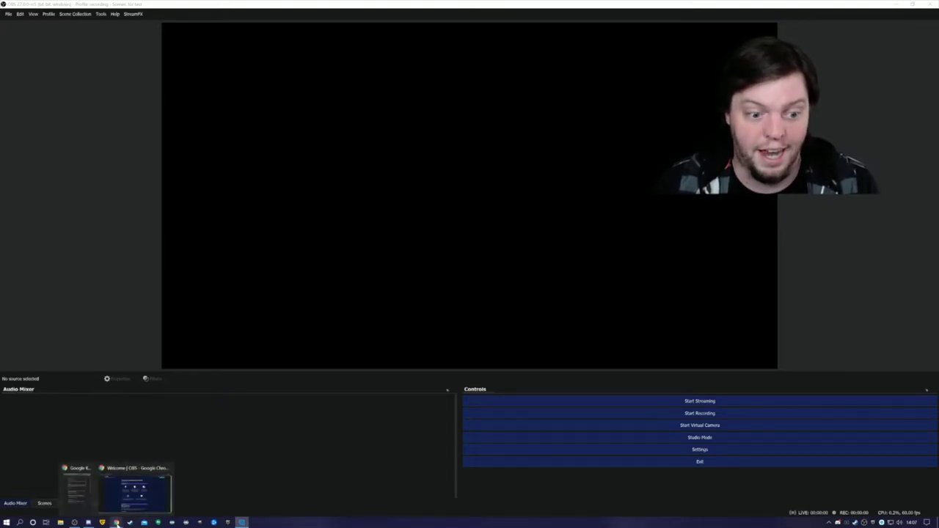
pyautogui.click(137, 487)
pyautogui.hotkey('ctrl', 'l')
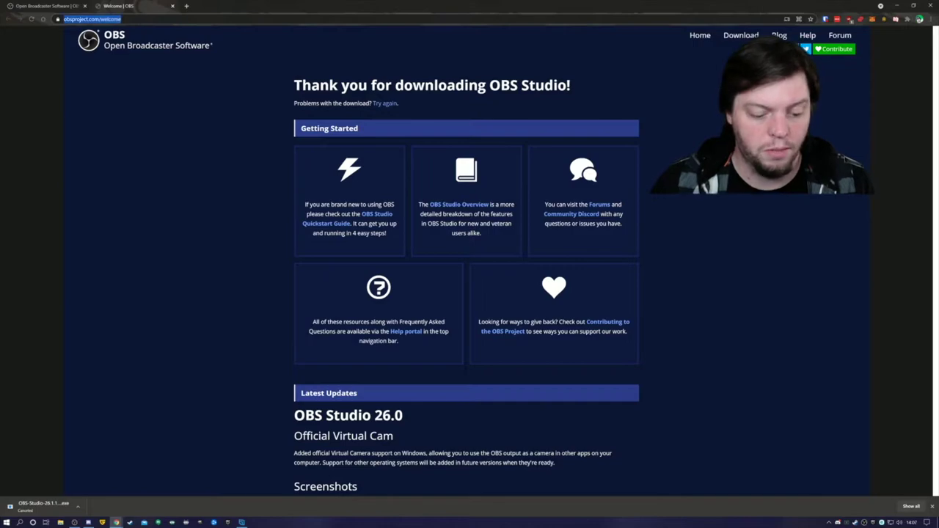
pyautogui.write('monster')
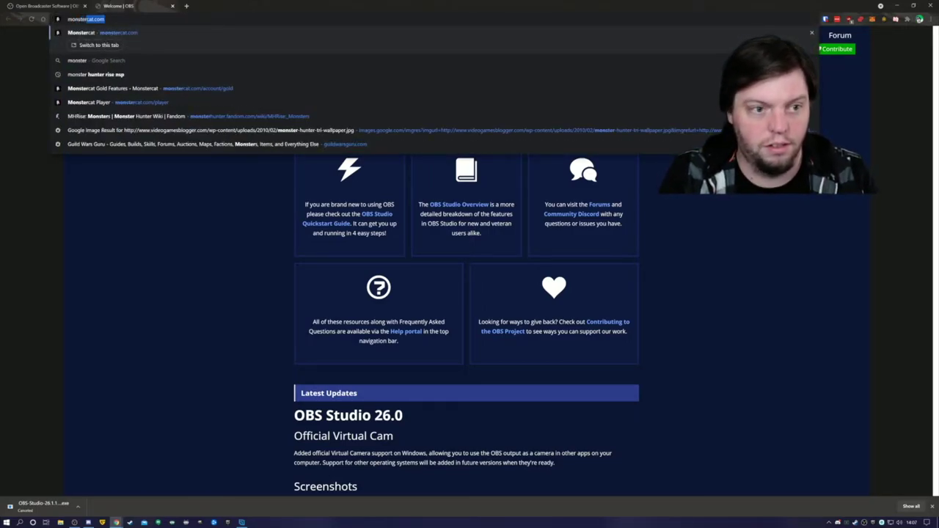
pyautogui.press('Return')
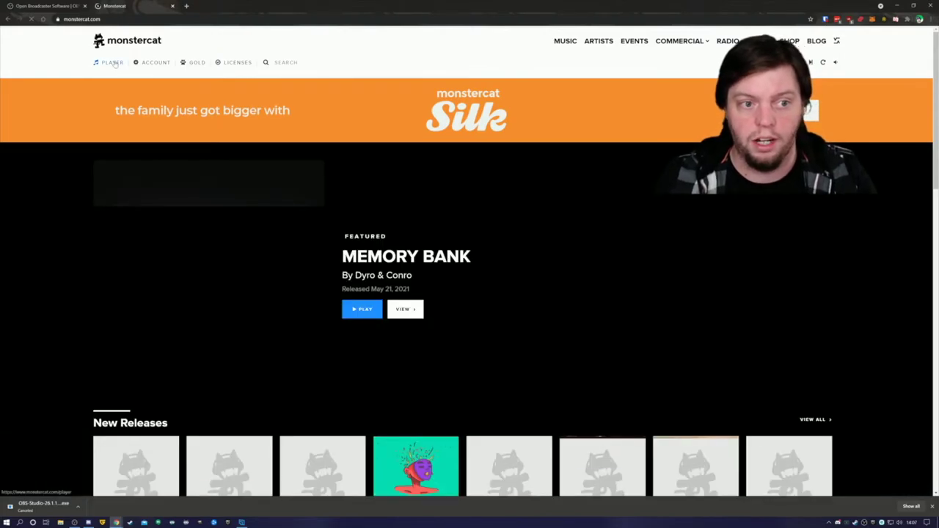
# Step: Open Monstercat Player on the Silk playlist and close the downloads bar
pyautogui.click(114, 63)
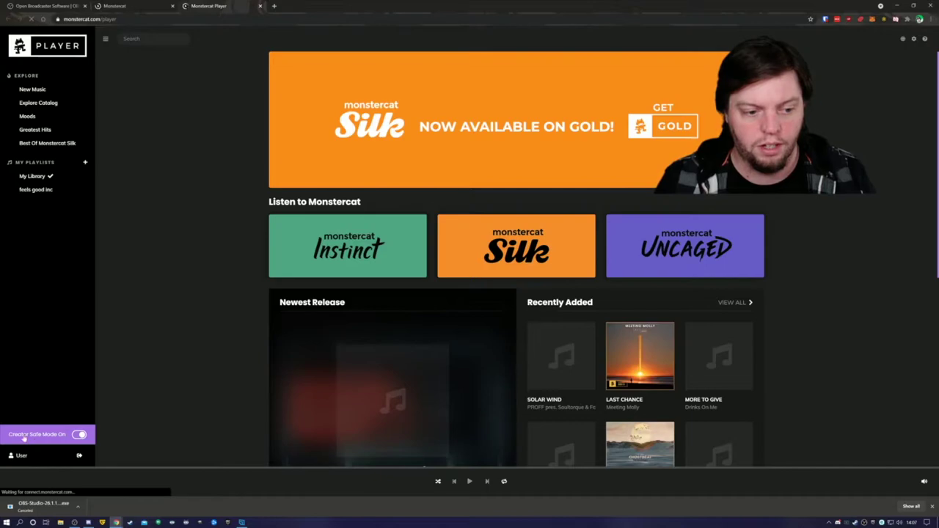
pyautogui.scroll(-3, 171, 417)
pyautogui.scroll(3, 171, 417)
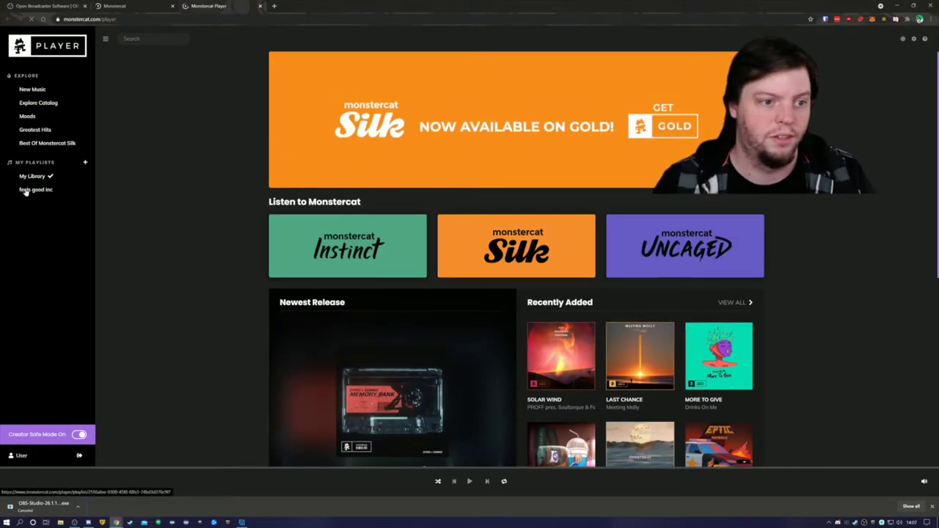
pyautogui.click(359, 270)
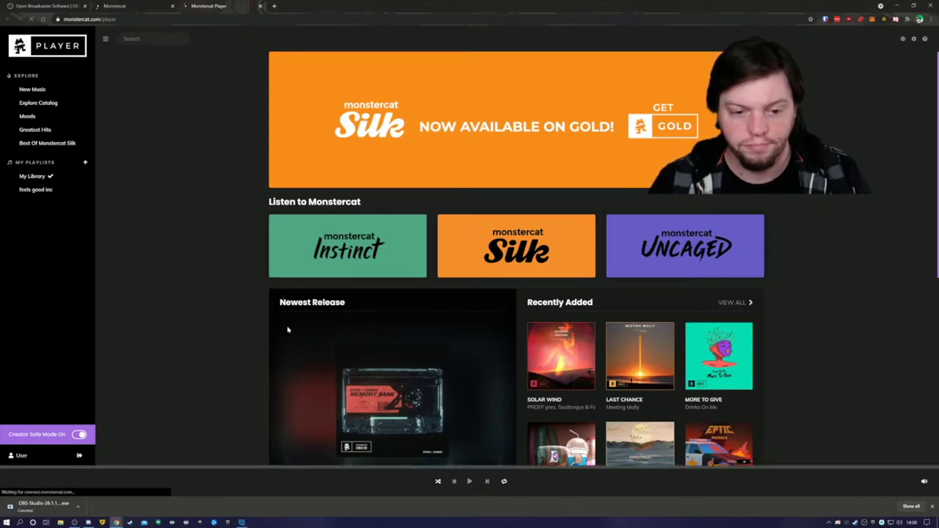
pyautogui.click(499, 237)
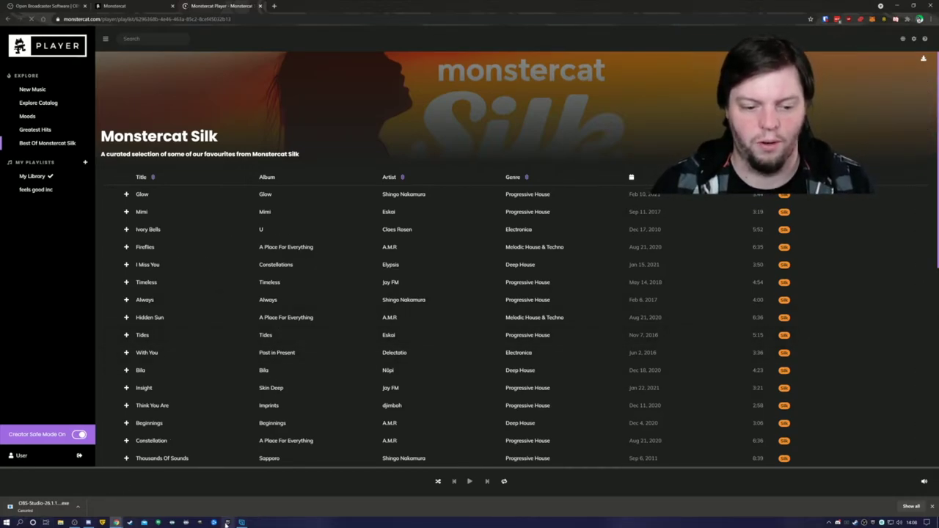
pyautogui.click(932, 507)
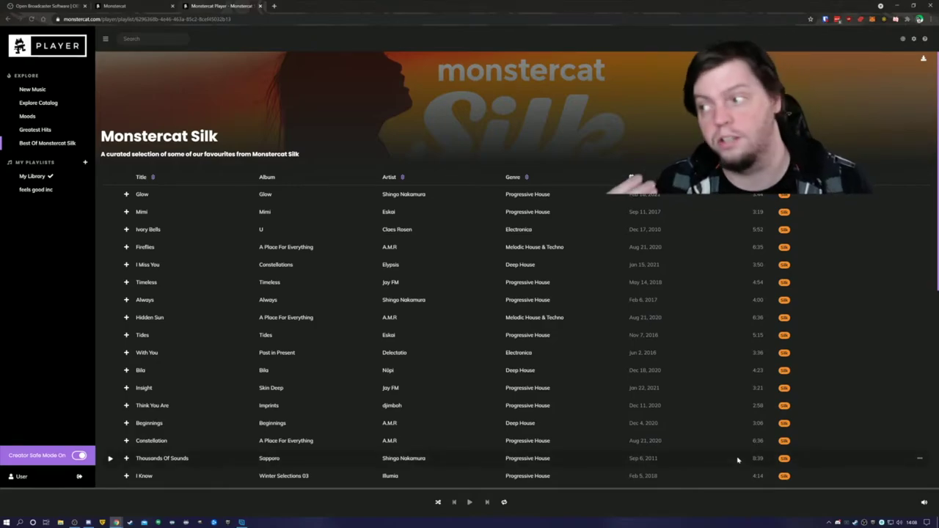
# Step: From the speaker tray icon's Sound settings, reach App volume and device preferences
pyautogui.click(899, 524)
pyautogui.rightClick(899, 524)
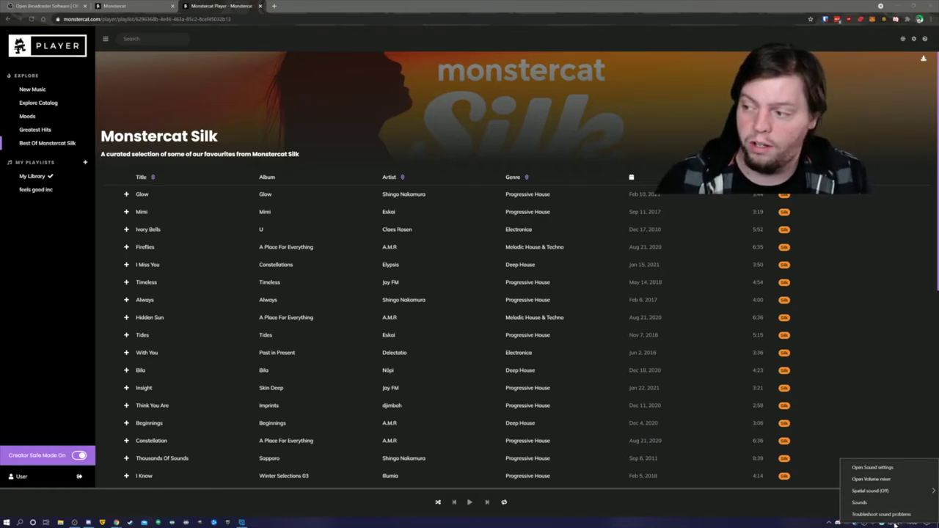
pyautogui.click(886, 471)
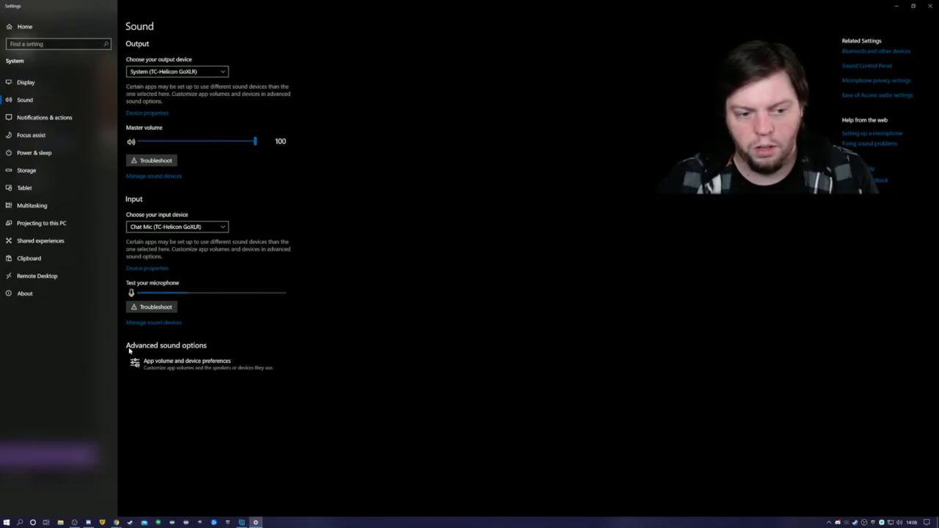
pyautogui.click(177, 368)
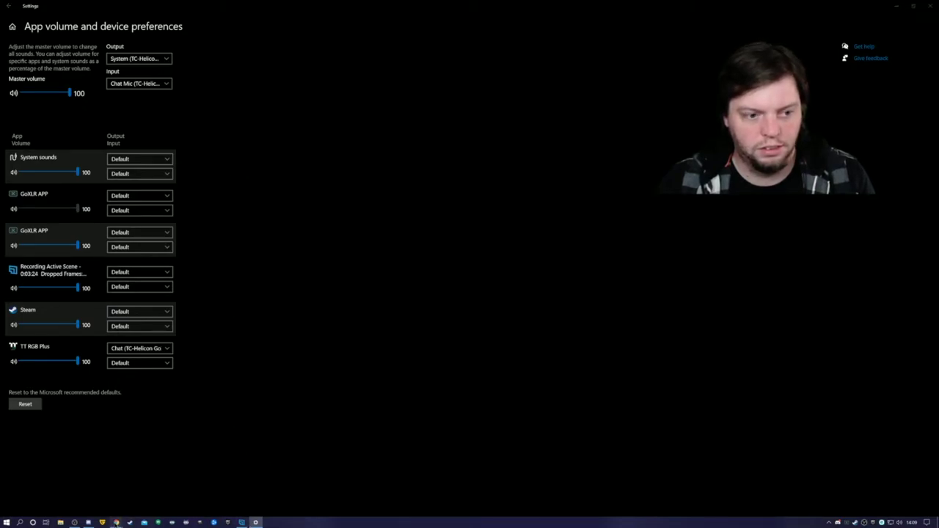
# Step: Route Google Chrome's output to Music (TC-Helicon GoXLR), close Settings, and pause 'Glow' at 0:24
pyautogui.hotkey('alt', 'Tab')
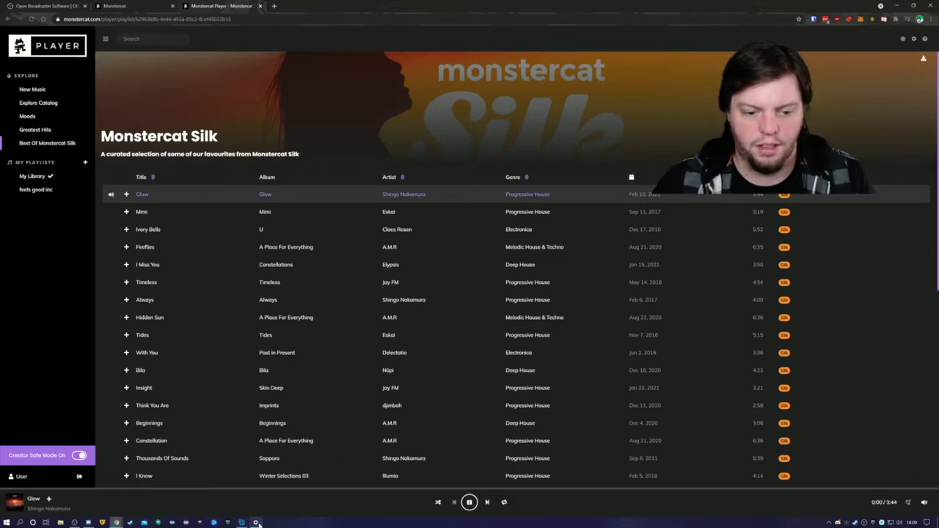
pyautogui.hotkey('alt', 'Tab')
pyautogui.click(128, 159)
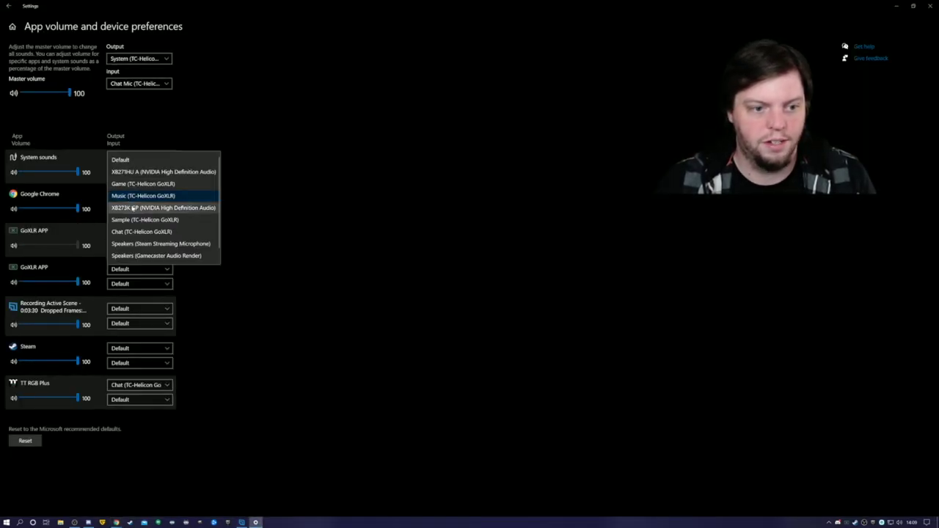
pyautogui.click(129, 159)
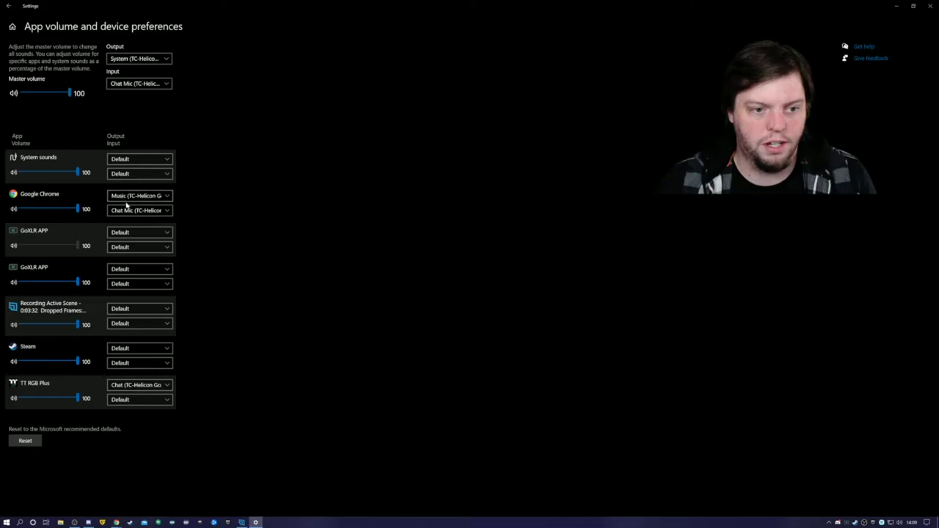
pyautogui.click(121, 196)
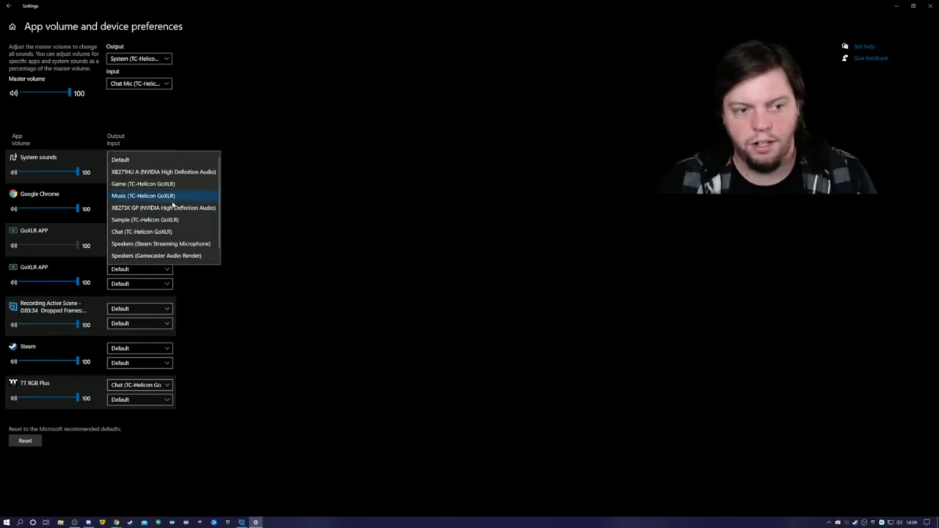
pyautogui.click(129, 196)
pyautogui.click(125, 196)
pyautogui.click(124, 196)
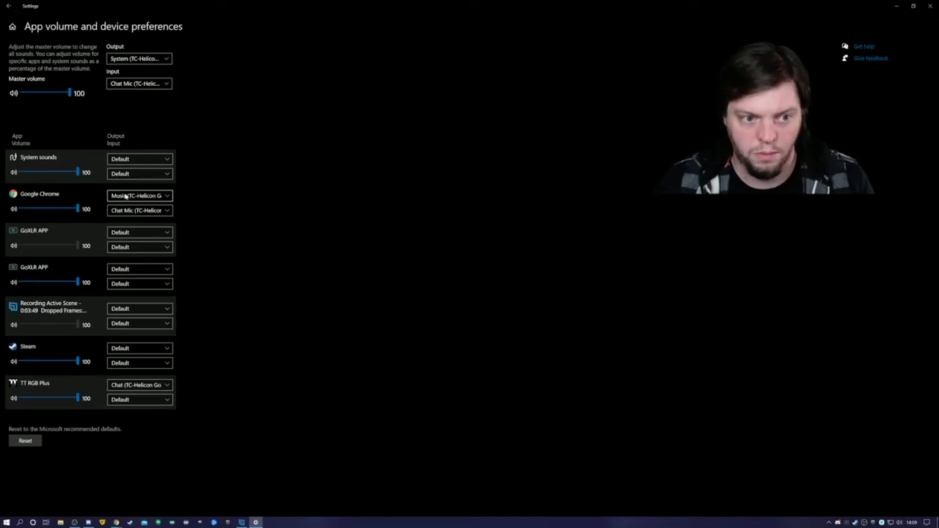
pyautogui.click(930, 6)
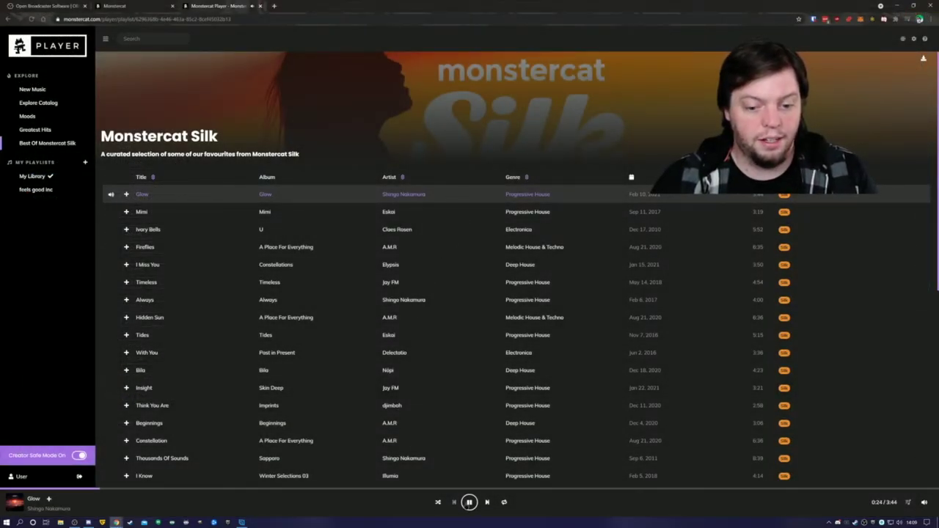
pyautogui.press('space')
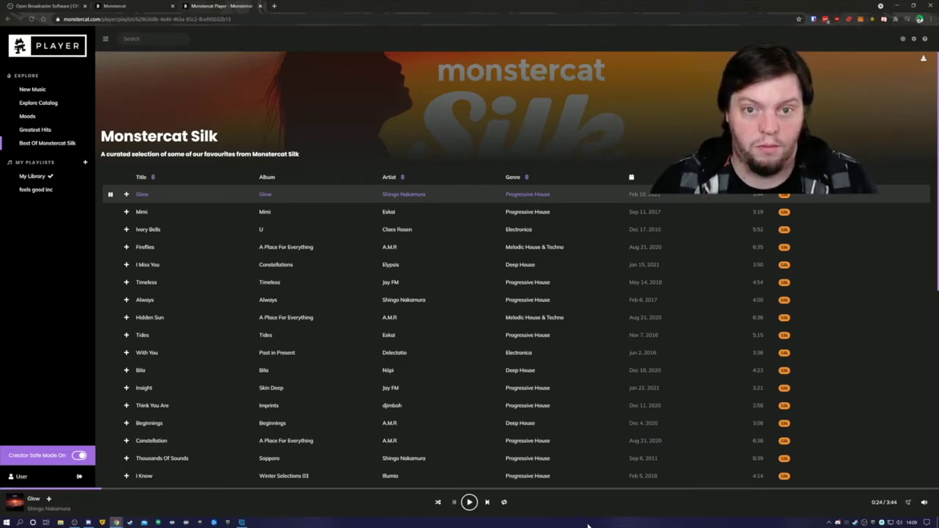
# Step: Open the classic Sound dialog, centre it, and show the Recording devices list
pyautogui.rightClick(892, 523)
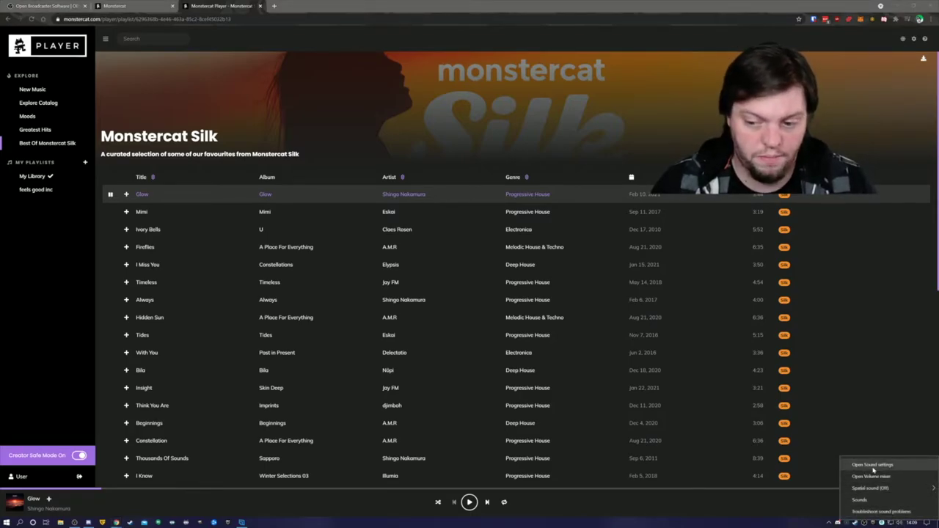
pyautogui.click(872, 466)
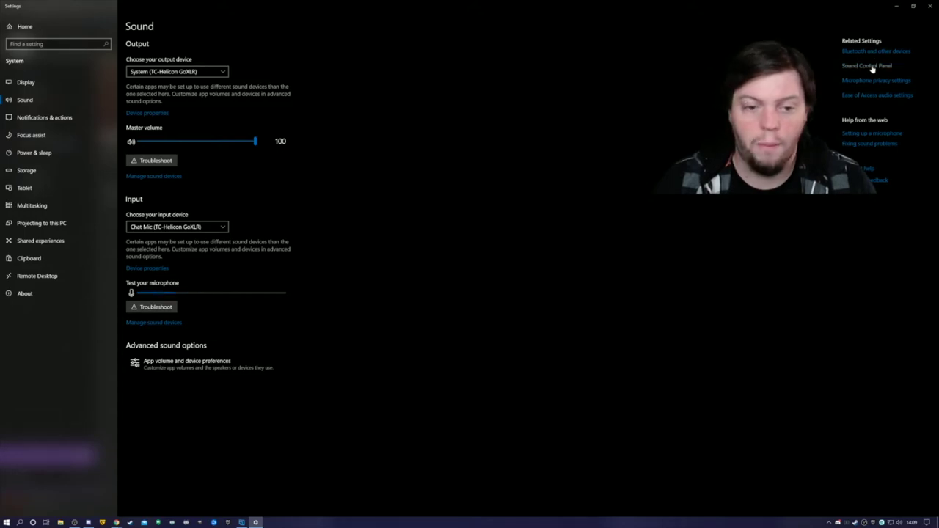
pyautogui.click(868, 65)
pyautogui.moveTo(85, 33); pyautogui.dragTo(433, 118)
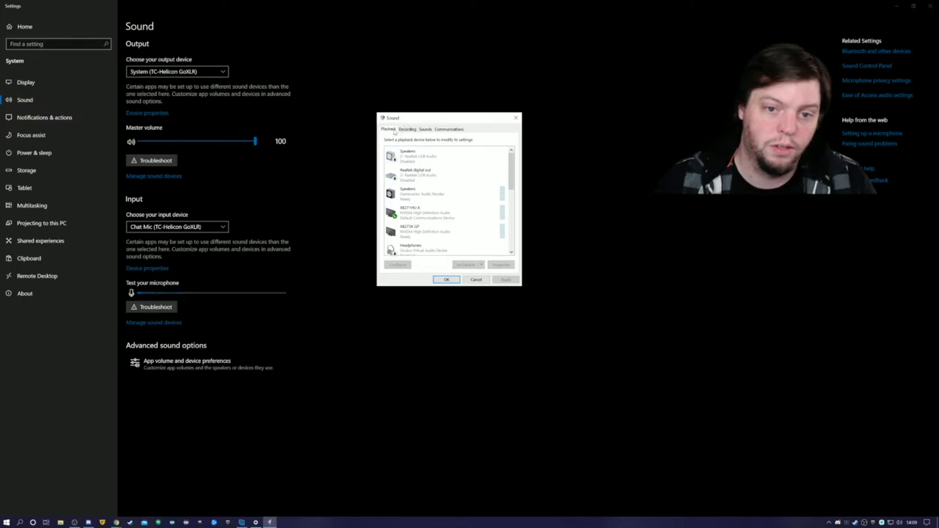
pyautogui.click(408, 129)
pyautogui.scroll(-3, 424, 213)
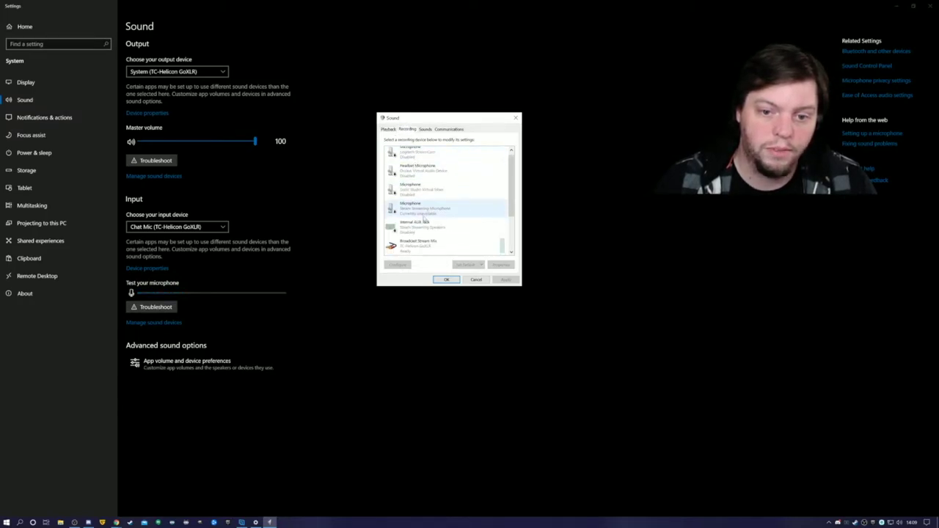
pyautogui.scroll(-3, 424, 223)
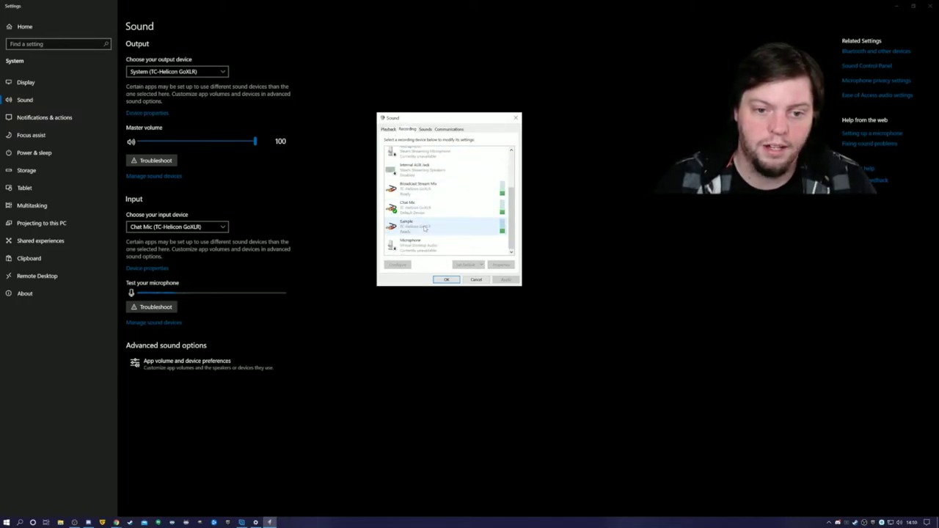
pyautogui.scroll(3, 424, 229)
# Step: Check the Internal AUX Jack properties without changes and scroll down to Broadcast Stream Mix
pyautogui.rightClick(412, 229)
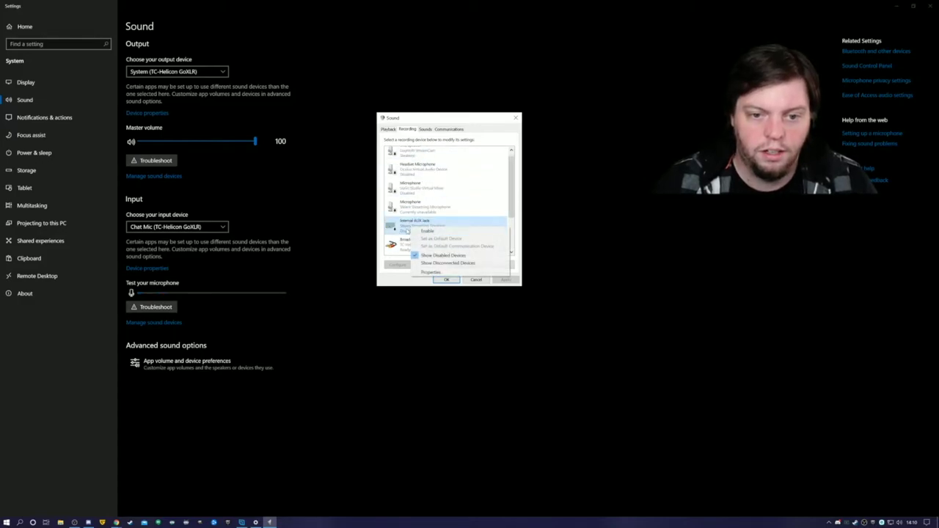
pyautogui.click(430, 278)
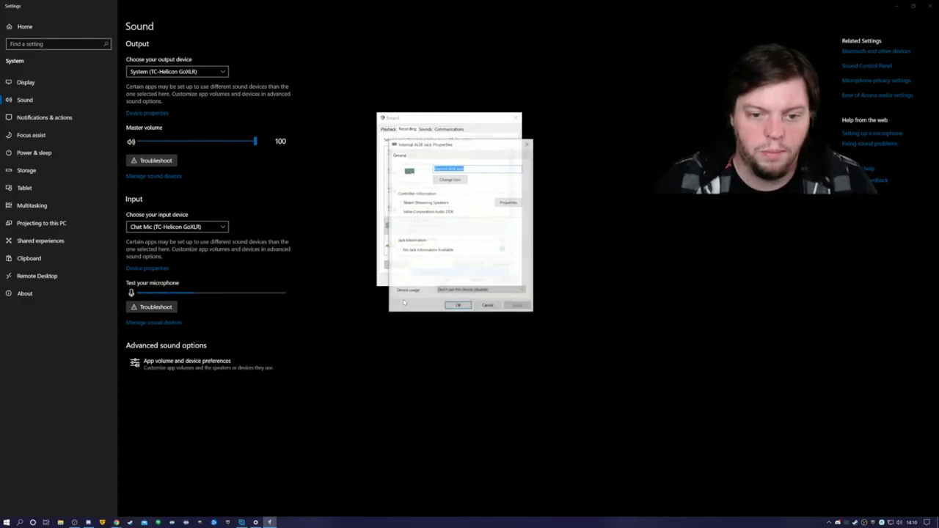
pyautogui.click(467, 307)
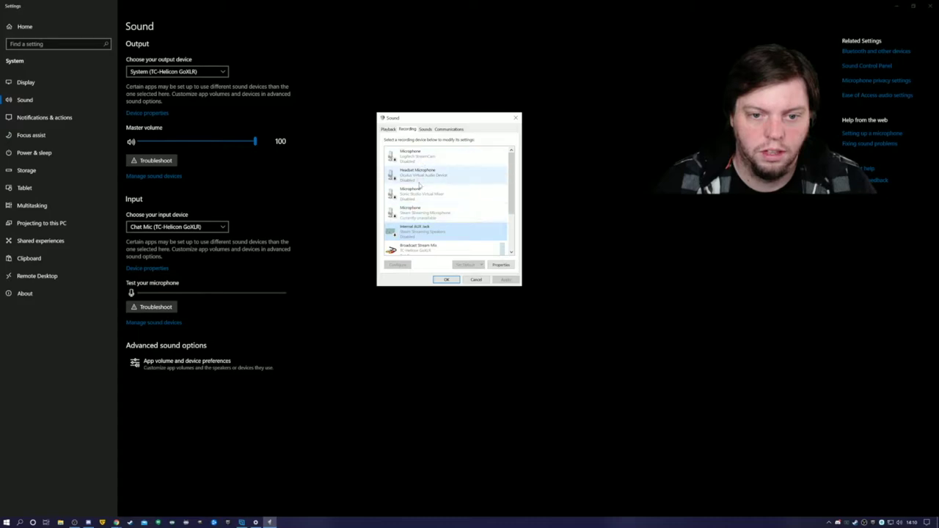
pyautogui.scroll(-3, 417, 211)
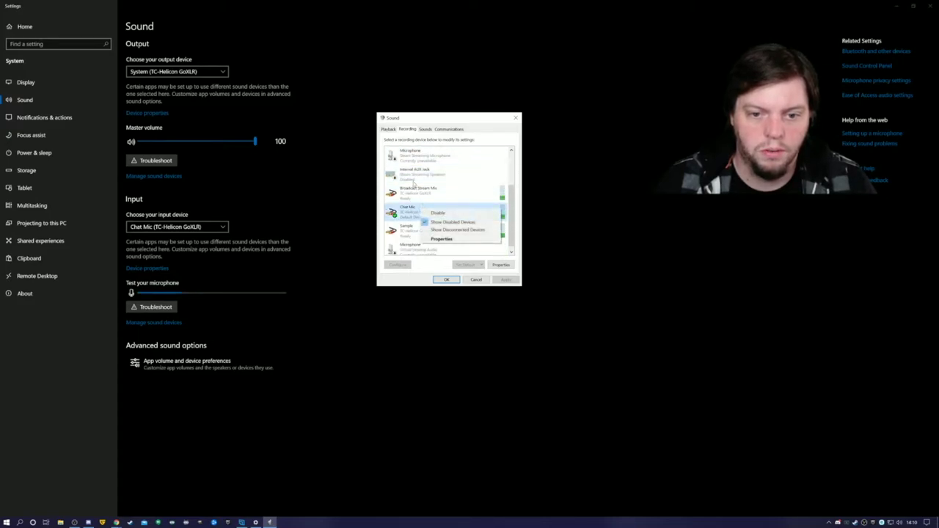
# Step: Set Broadcast Stream Mix's Listen playback device to System (TC-Helicon GoXLR), apply, and close both dialogs
pyautogui.rightClick(409, 192)
pyautogui.click(423, 235)
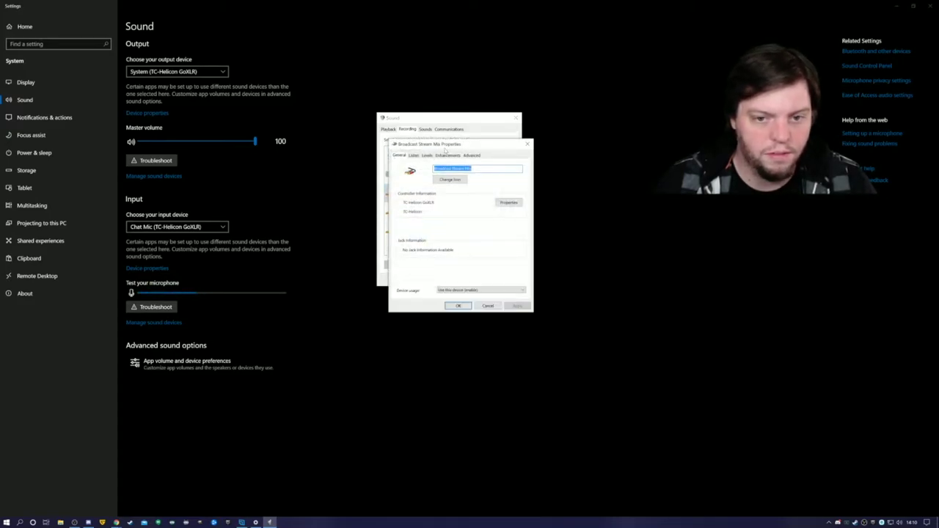
pyautogui.click(472, 155)
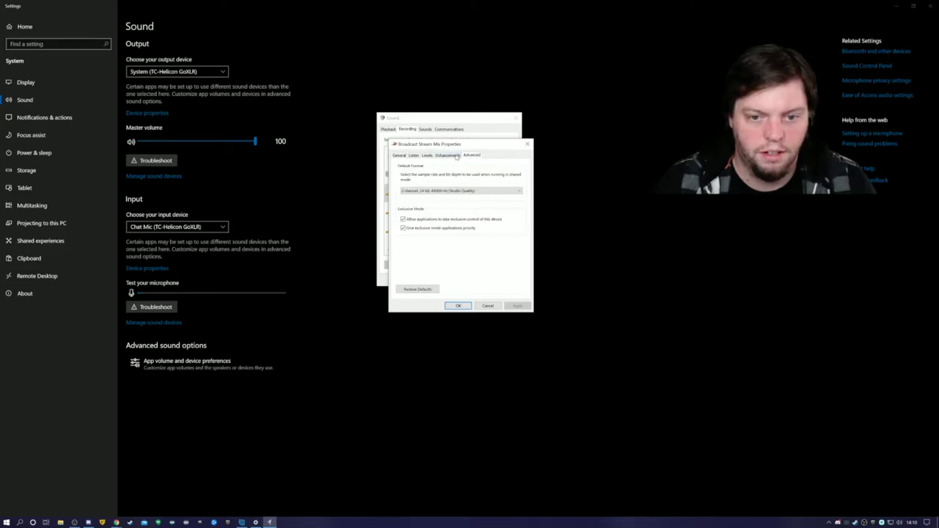
pyautogui.click(457, 156)
pyautogui.click(412, 156)
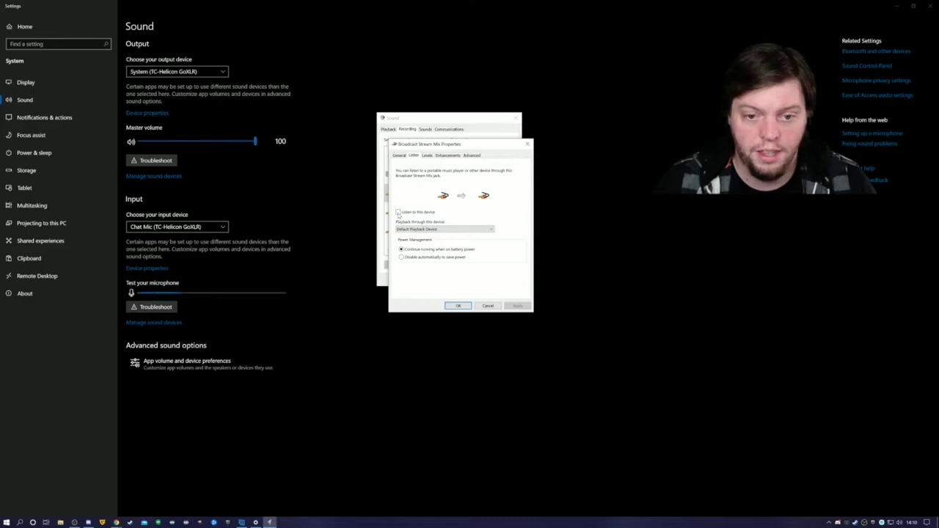
pyautogui.click(416, 214)
pyautogui.click(413, 229)
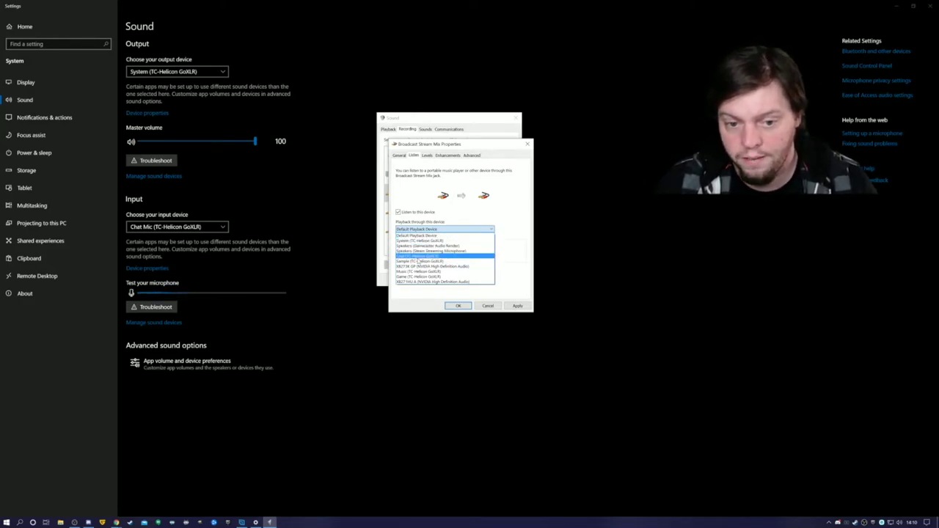
pyautogui.click(420, 241)
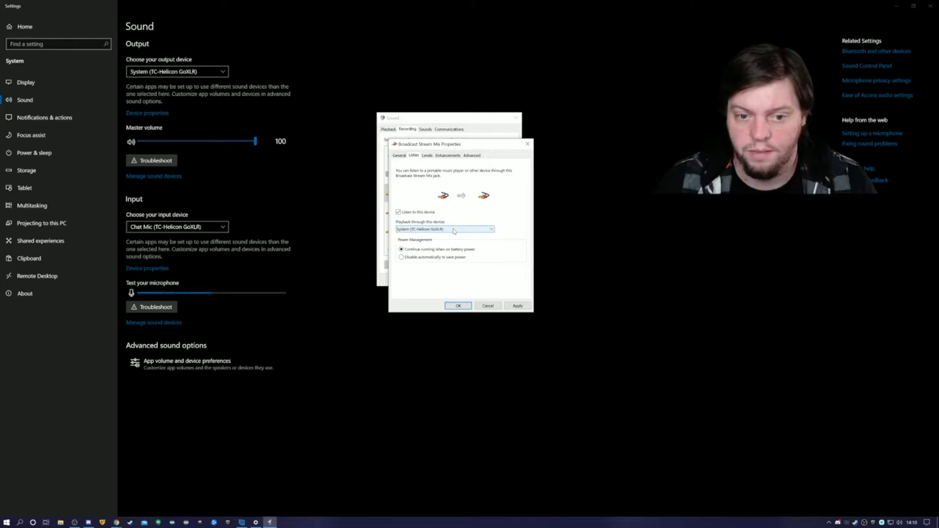
pyautogui.click(518, 306)
pyautogui.click(459, 306)
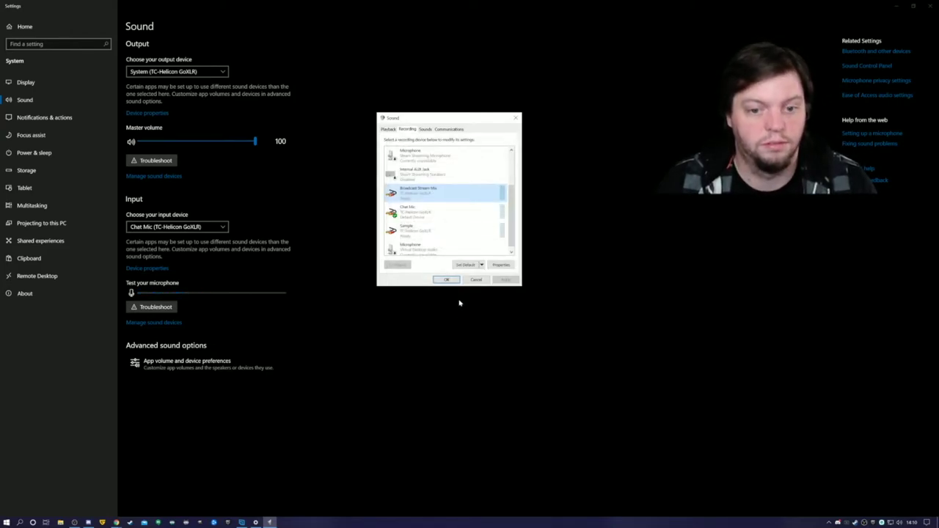
pyautogui.click(446, 280)
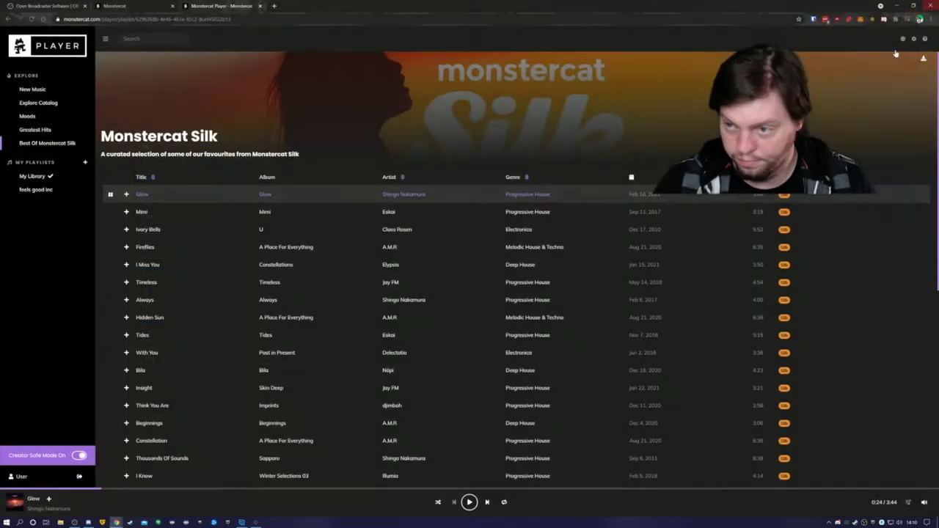
# Step: Close Windows Settings, switch to OBS Studio and deselect the preview sources
pyautogui.click(929, 5)
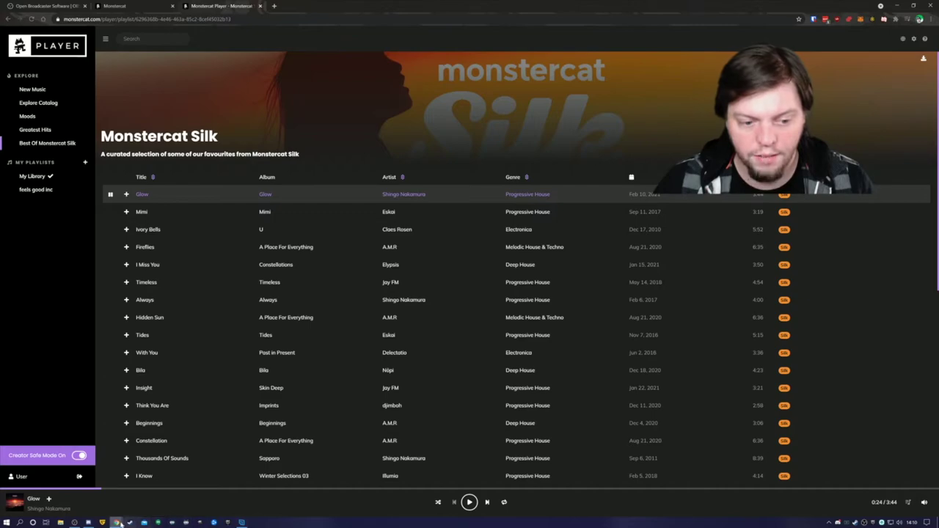
pyautogui.click(74, 523)
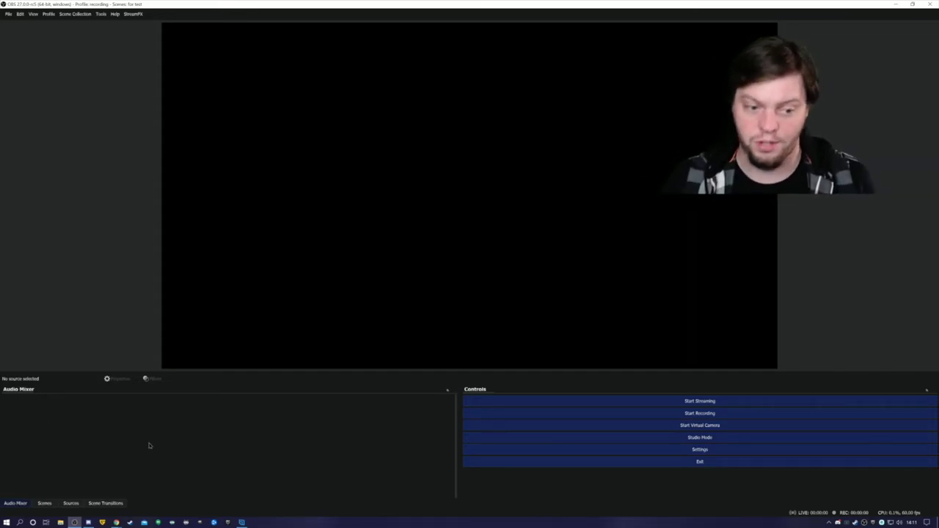
pyautogui.moveTo(91, 340); pyautogui.dragTo(761, 52)
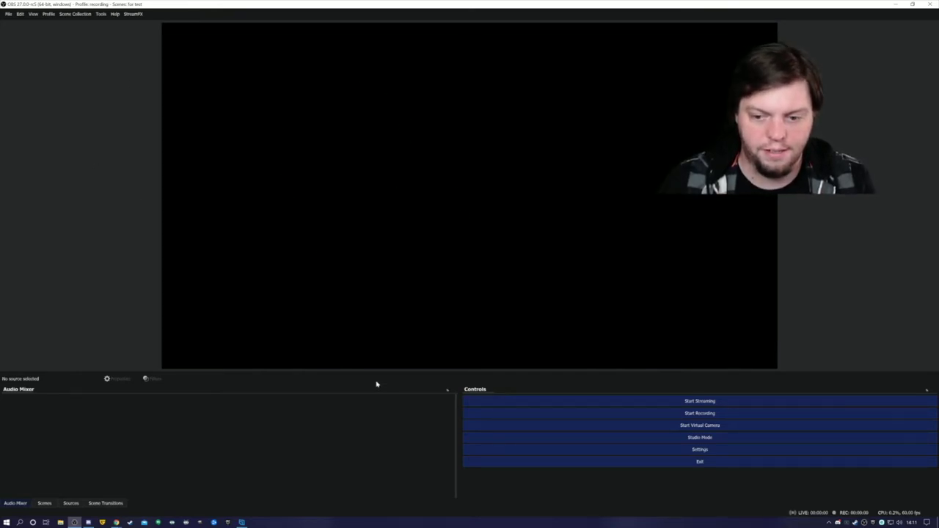
# Step: In OBS Settings choose Twitch as the streaming service, then view the Output page
pyautogui.click(520, 451)
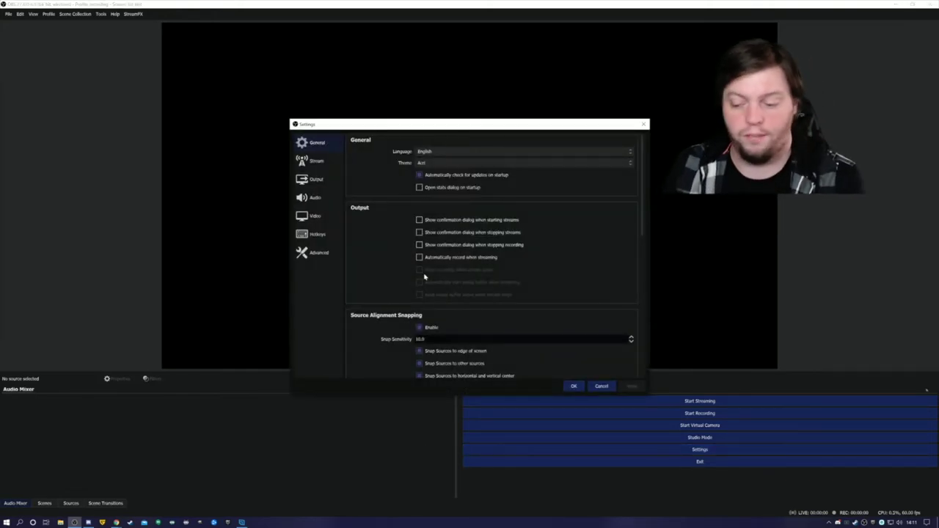
pyautogui.scroll(-1, 424, 277)
pyautogui.scroll(1, 420, 279)
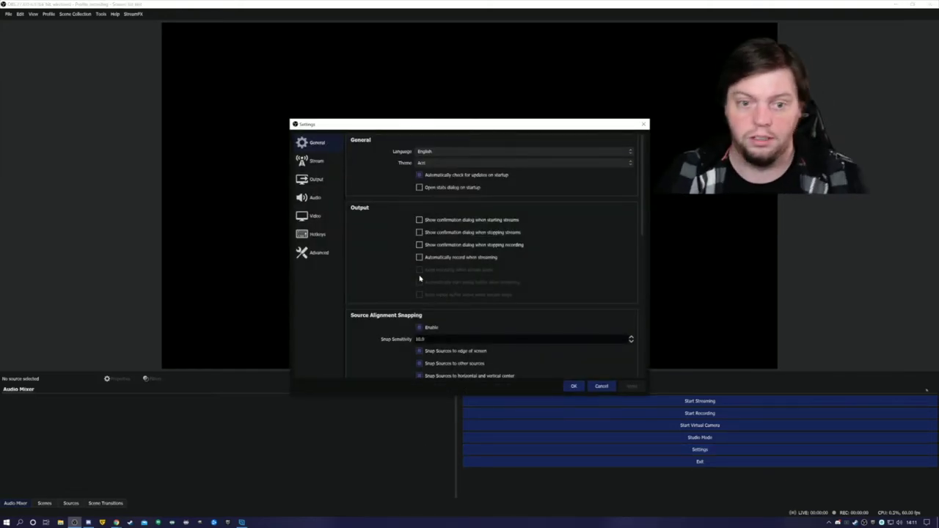
pyautogui.click(316, 160)
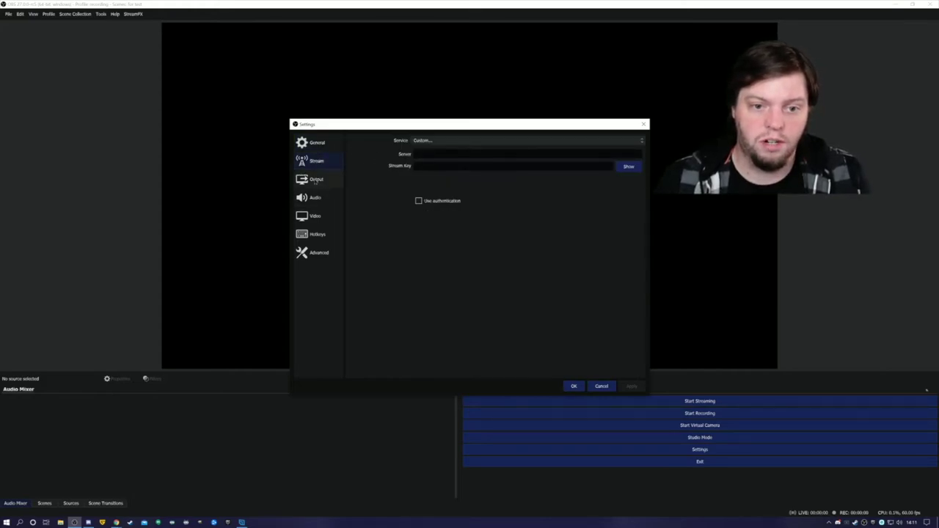
pyautogui.click(316, 180)
pyautogui.click(317, 163)
pyautogui.click(429, 140)
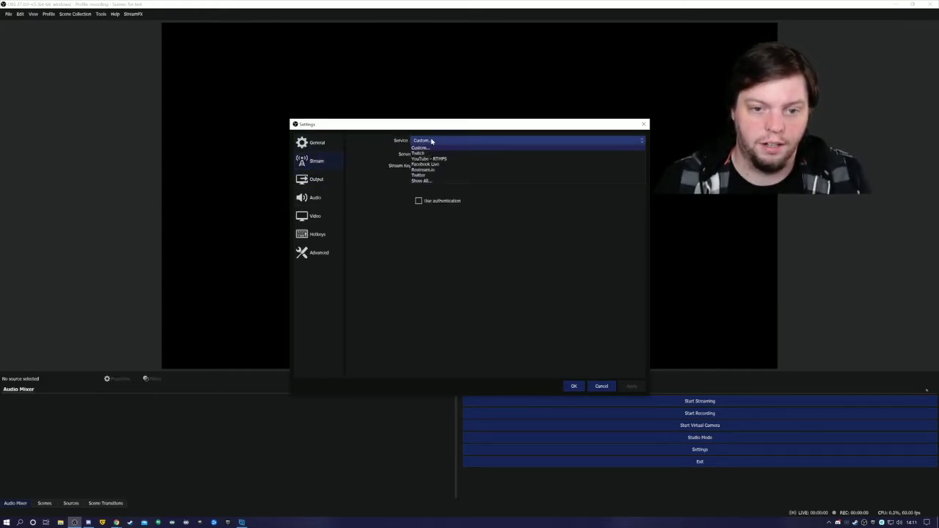
pyautogui.click(435, 153)
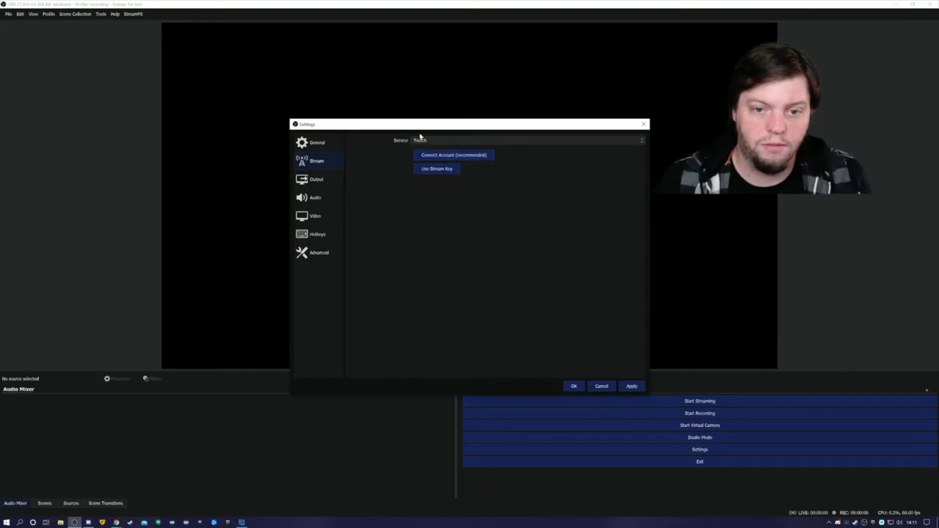
pyautogui.click(322, 179)
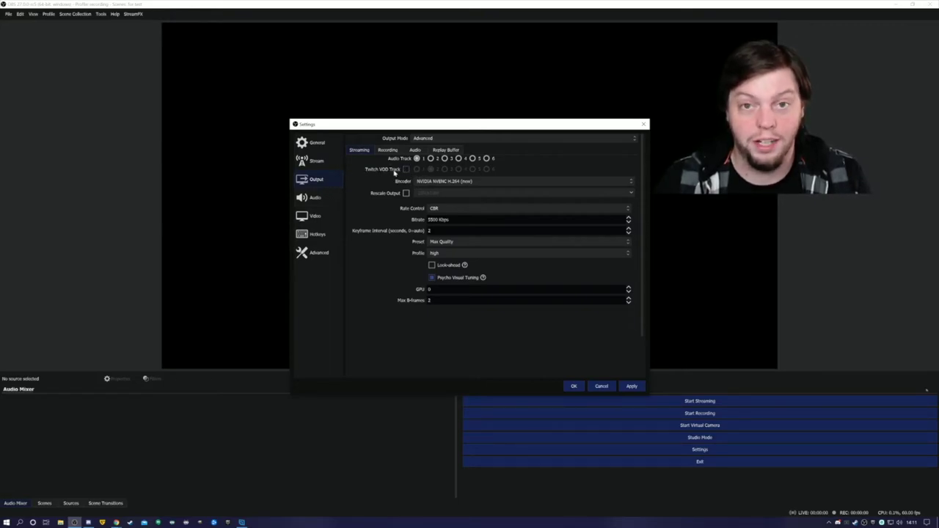
# Step: Leave Desktop Audio disabled, set Desktop Audio 2 to Music (TC-Helicon GoXLR) and Mic/Auxiliary to Broadcast Stream Mix, and apply
pyautogui.click(316, 198)
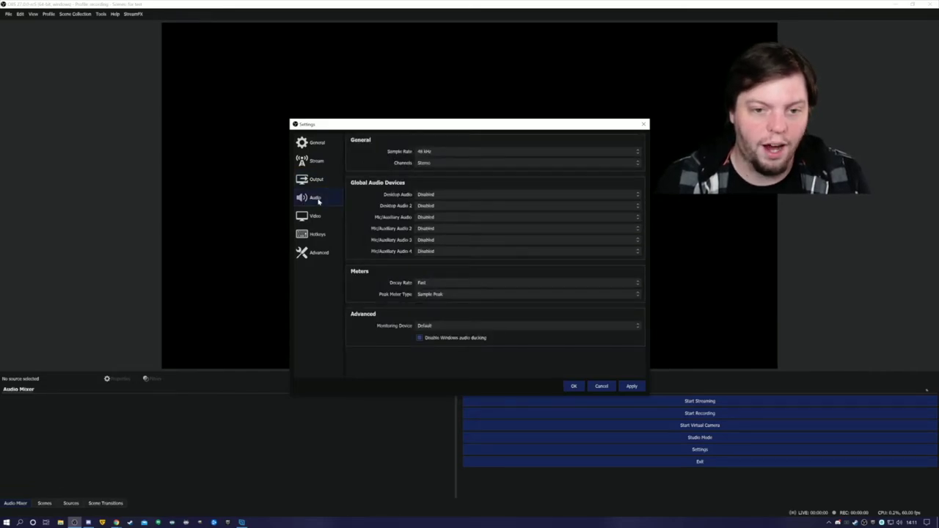
pyautogui.click(426, 218)
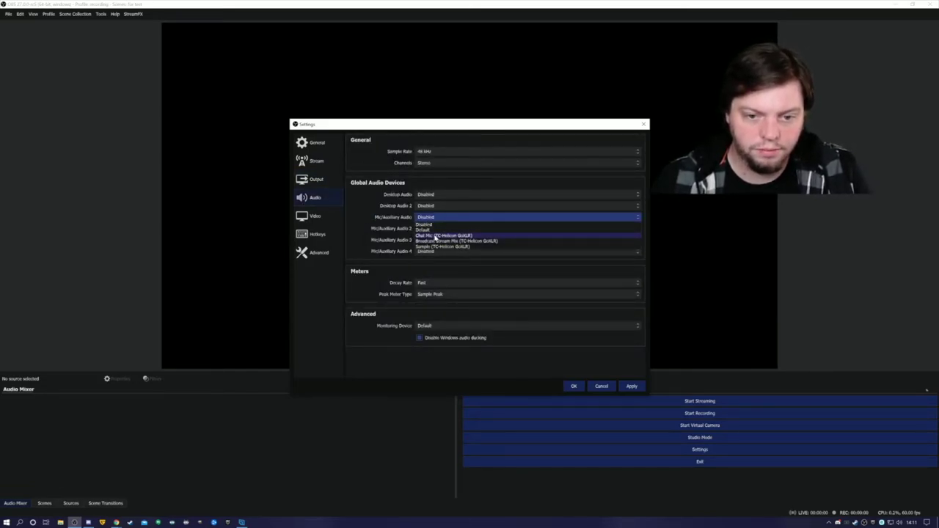
pyautogui.click(436, 235)
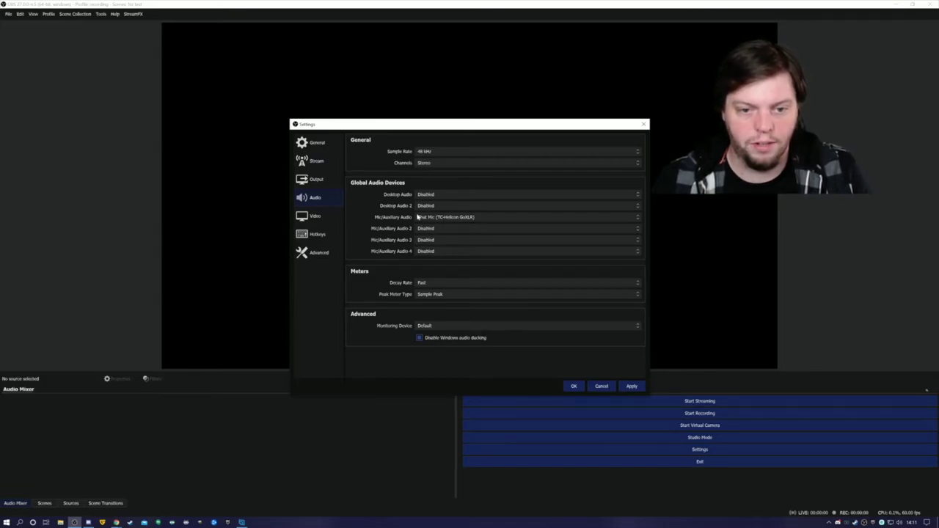
pyautogui.click(435, 197)
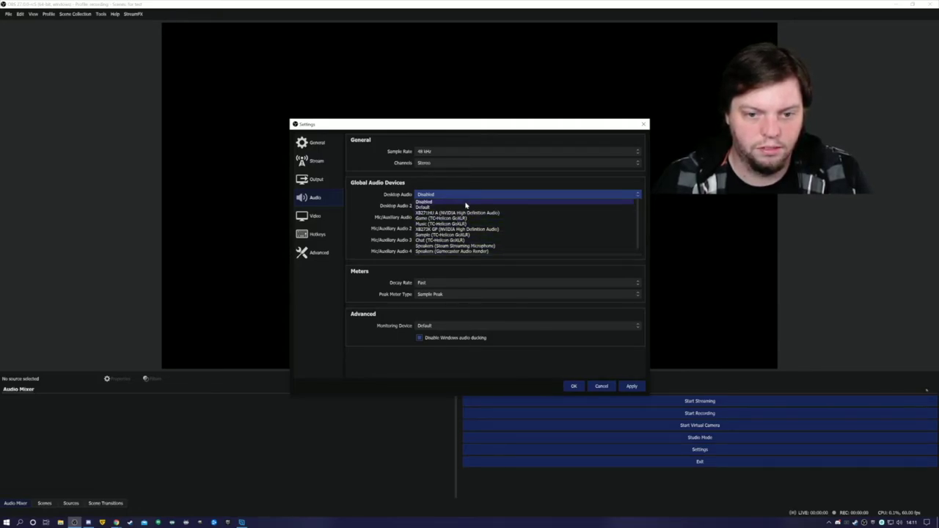
pyautogui.click(397, 200)
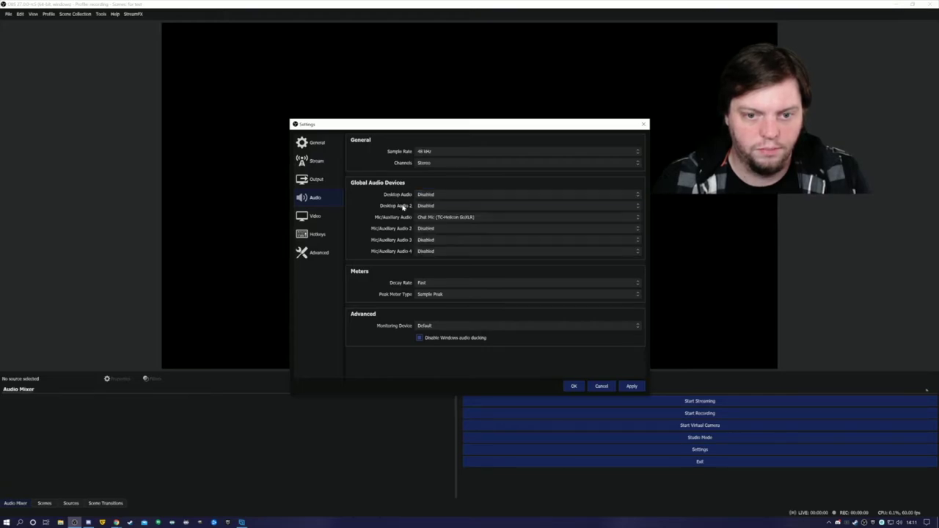
pyautogui.click(424, 207)
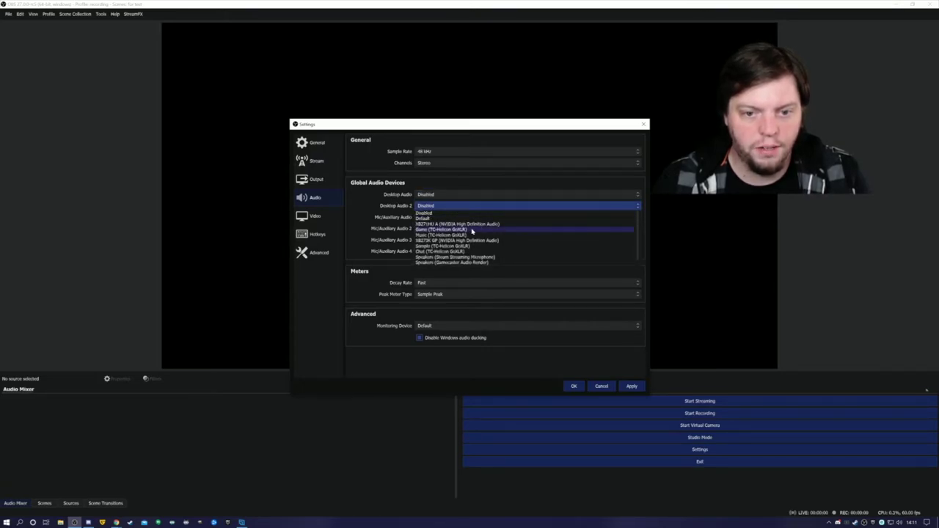
pyautogui.click(424, 235)
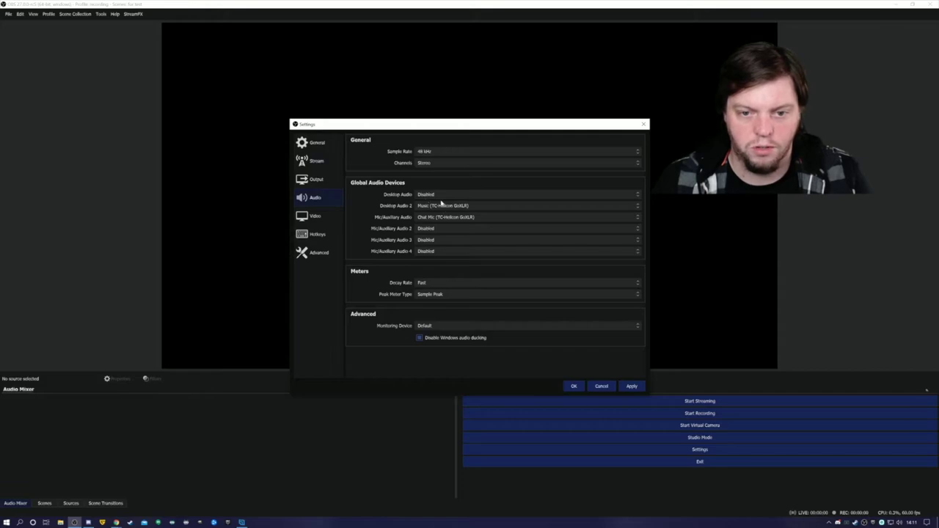
pyautogui.click(424, 217)
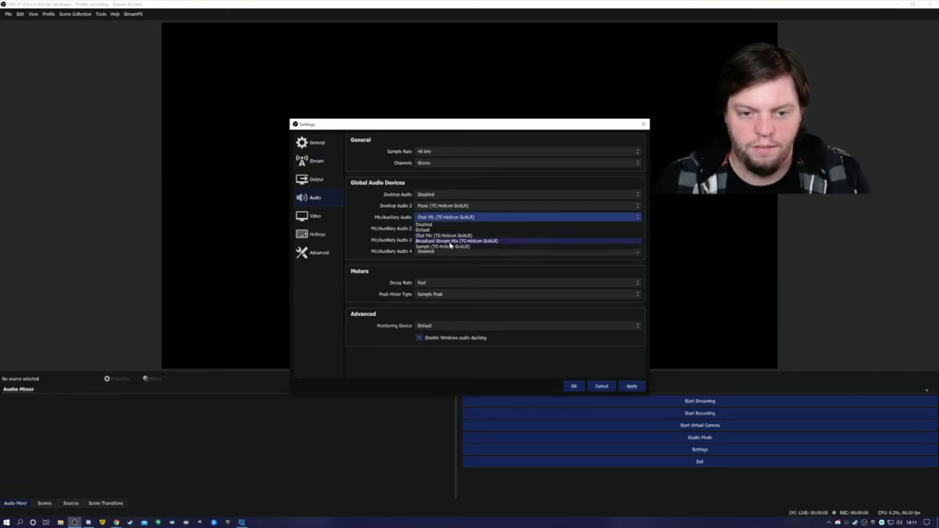
pyautogui.click(452, 246)
pyautogui.click(631, 386)
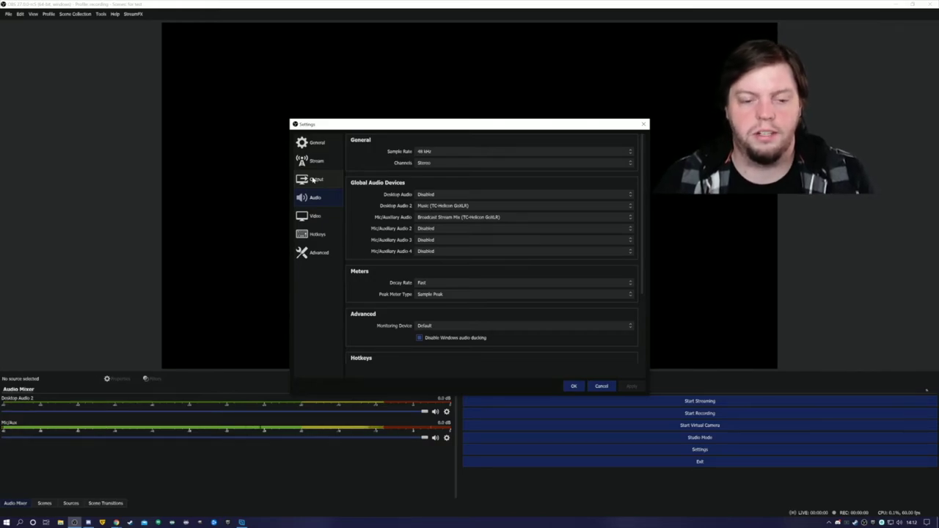
# Step: In Output streaming settings, enable the Twitch VOD Track on audio track 2
pyautogui.click(314, 180)
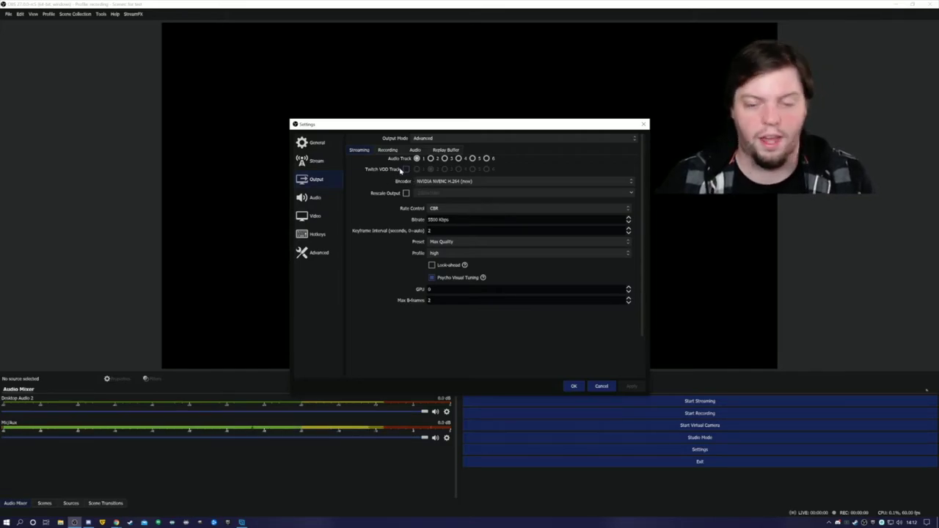
pyautogui.click(407, 169)
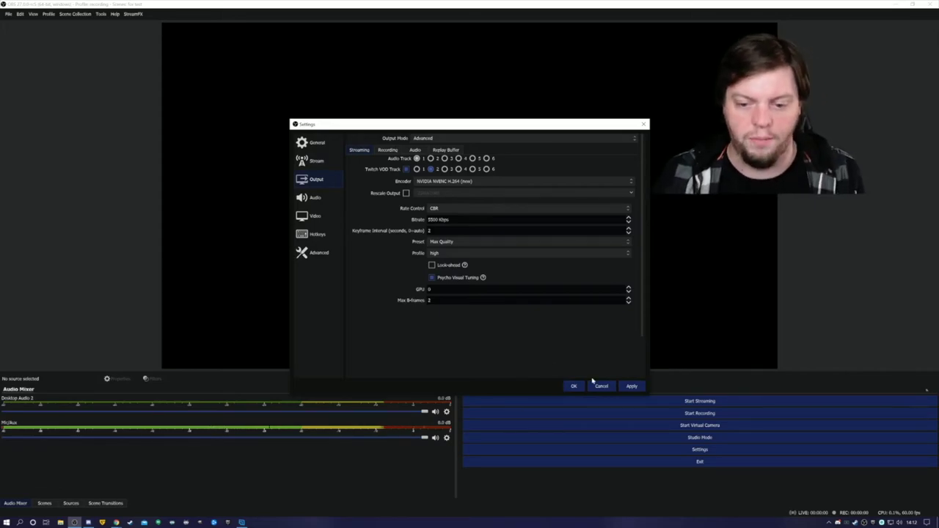
# Step: Apply and save the settings, then rename the Desktop Audio 2 mixer source to 'Music'
pyautogui.click(629, 386)
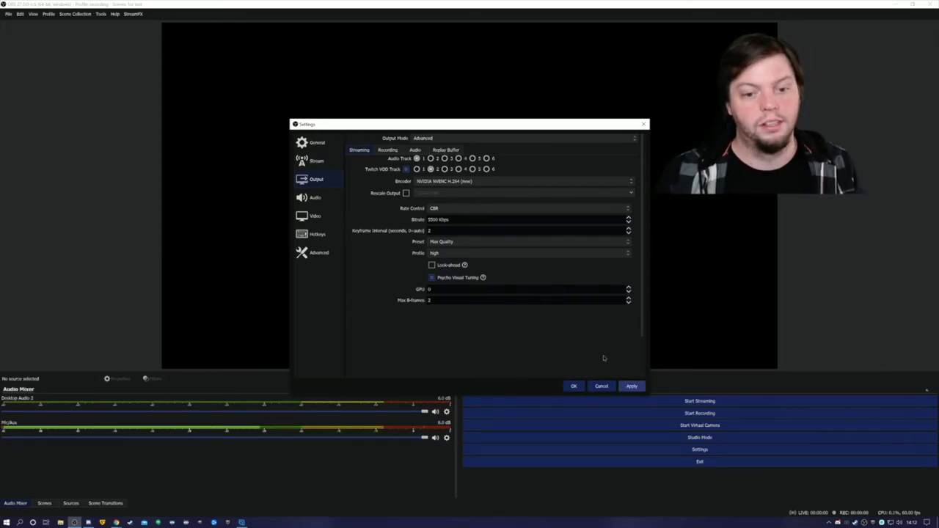
pyautogui.click(575, 387)
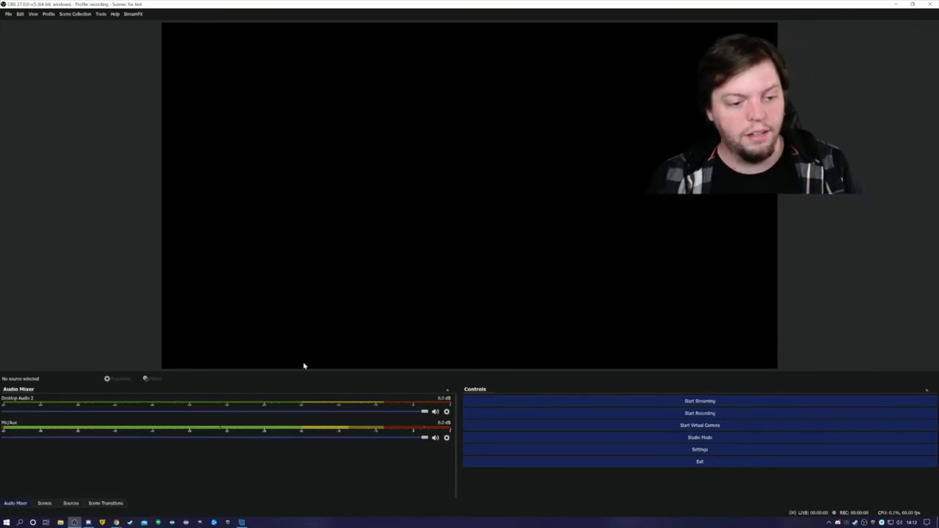
pyautogui.rightClick(17, 398)
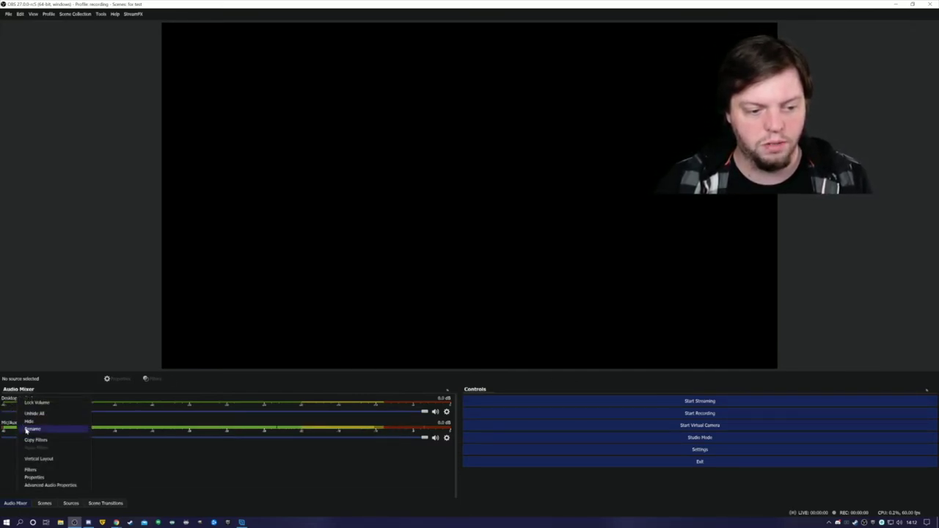
pyautogui.click(29, 428)
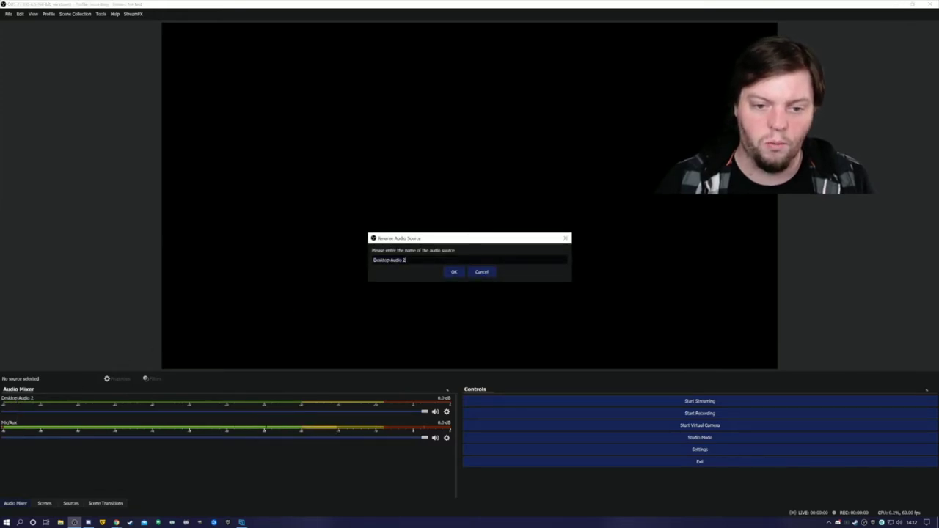
pyautogui.click(374, 260)
pyautogui.hotkey('ctrl', 'a')
pyautogui.press('BackSpace')
pyautogui.write('Music')
pyautogui.press('Return')
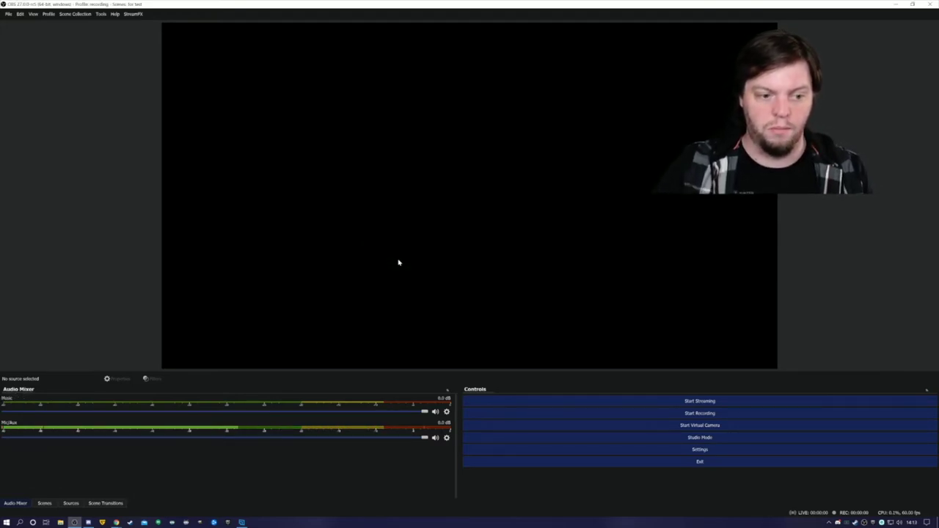
# Step: Open Advanced Audio Properties and widen the dialog so the source names show
pyautogui.click(446, 412)
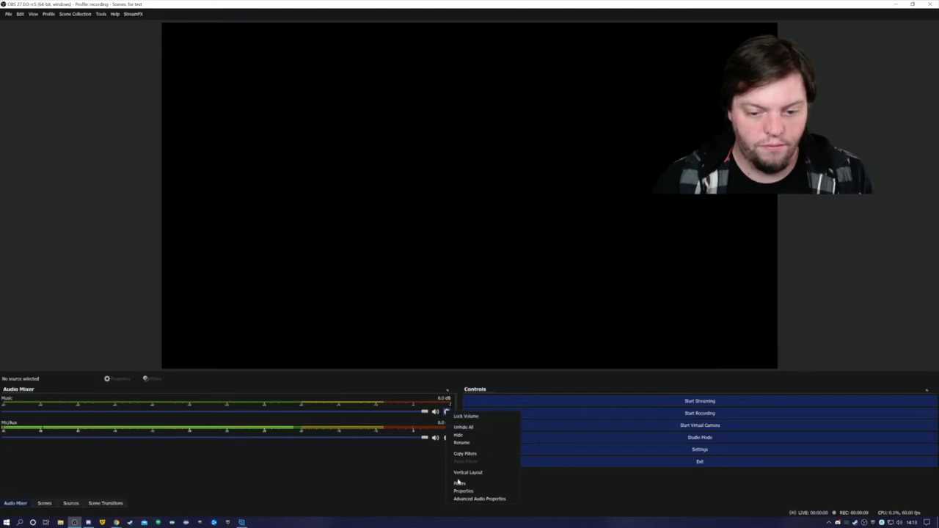
pyautogui.click(468, 499)
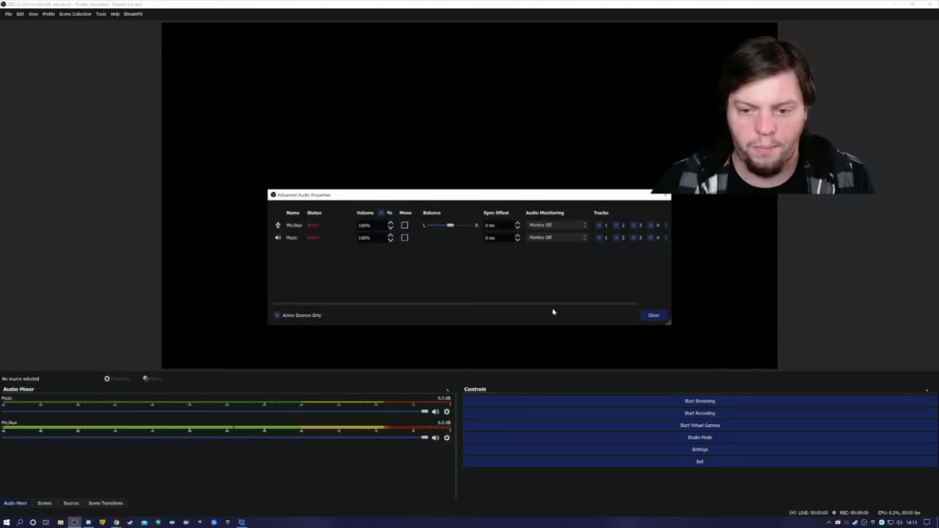
pyautogui.hscroll(3, 564, 308)
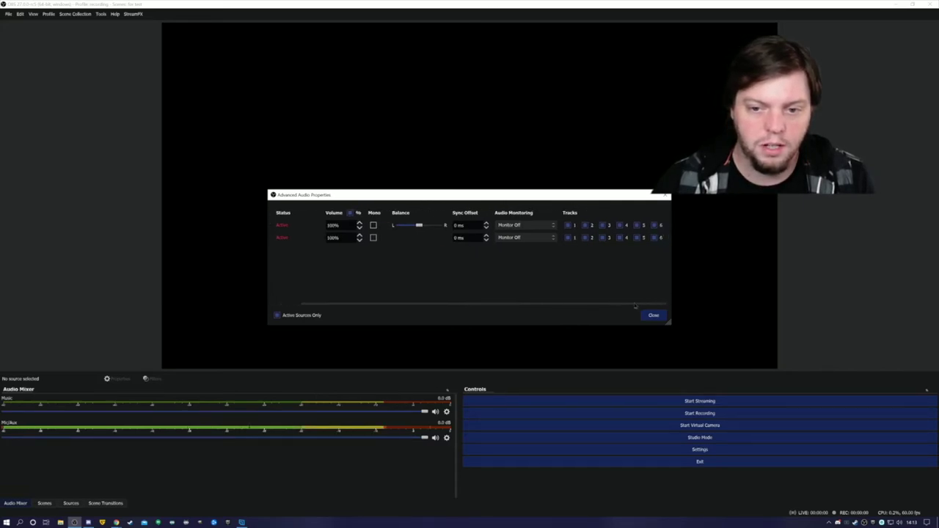
pyautogui.moveTo(635, 307); pyautogui.dragTo(464, 311)
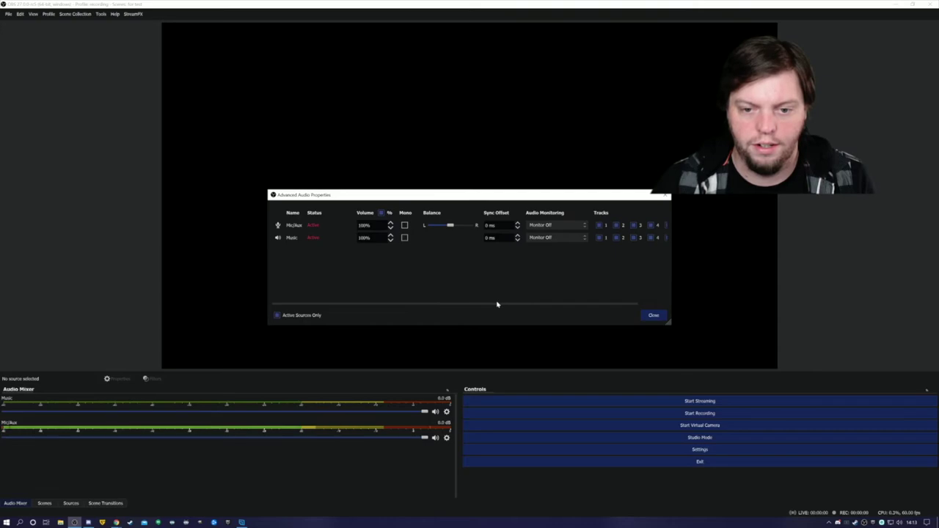
pyautogui.moveTo(498, 306); pyautogui.dragTo(528, 306)
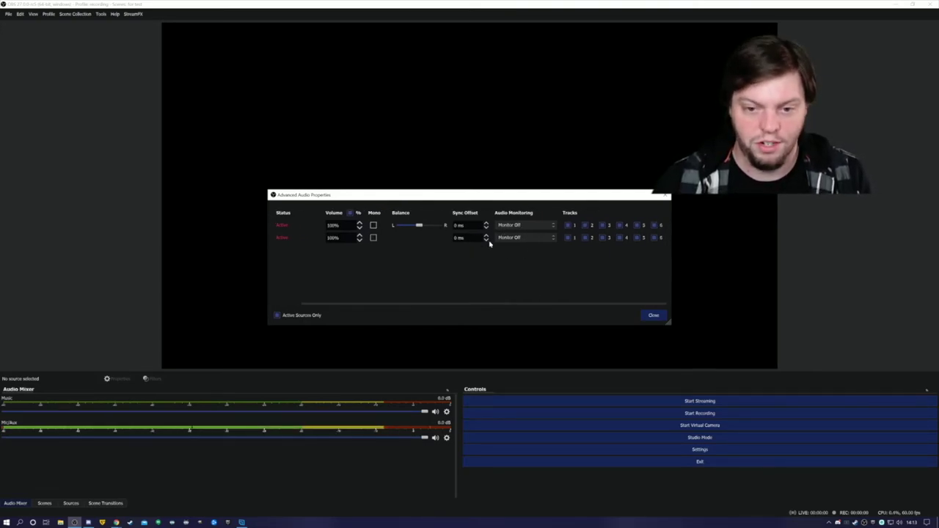
pyautogui.moveTo(528, 306); pyautogui.dragTo(507, 249)
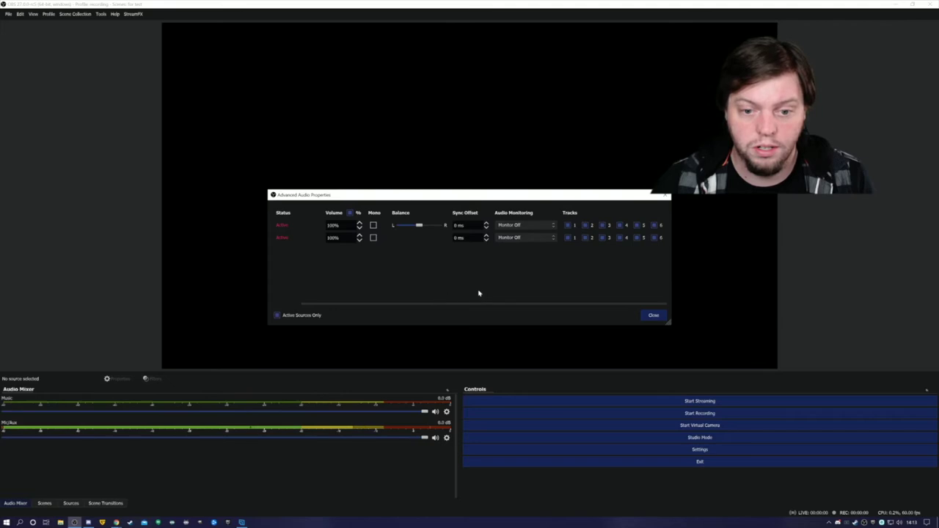
pyautogui.moveTo(268, 270); pyautogui.dragTo(144, 274)
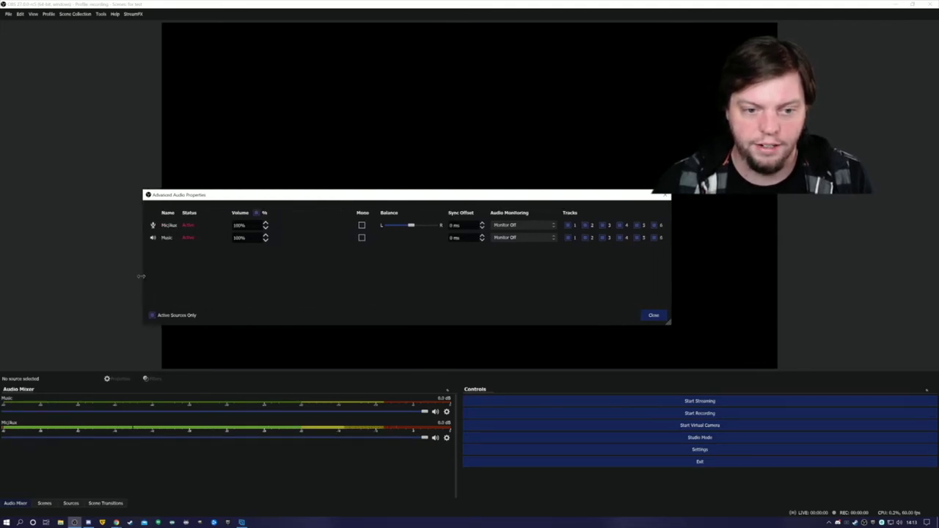
# Step: Try Music's monitoring as Monitor and Output, then set it back to Monitor Off
pyautogui.click(509, 239)
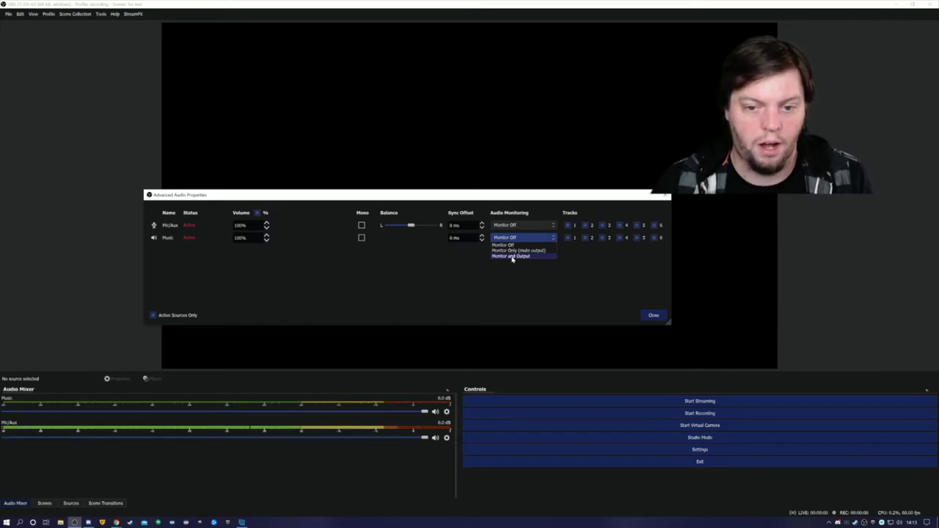
pyautogui.click(513, 257)
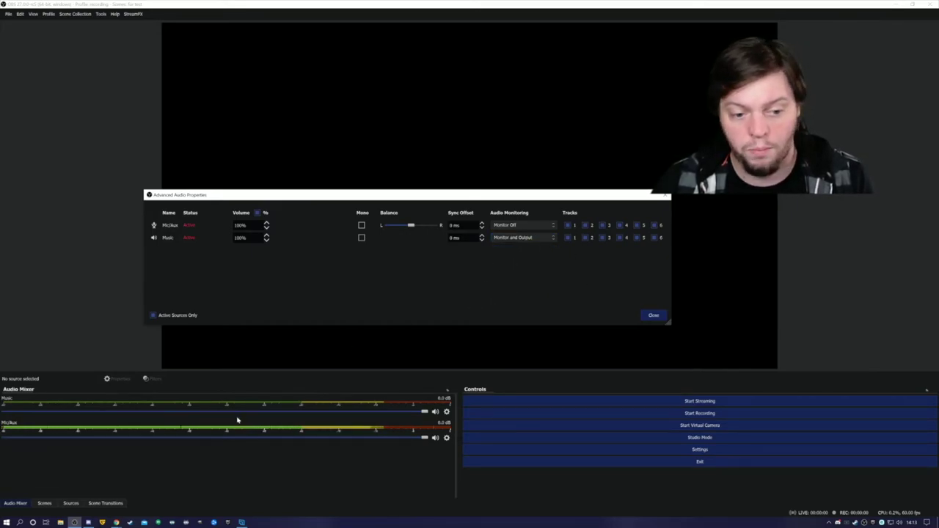
pyautogui.click(537, 239)
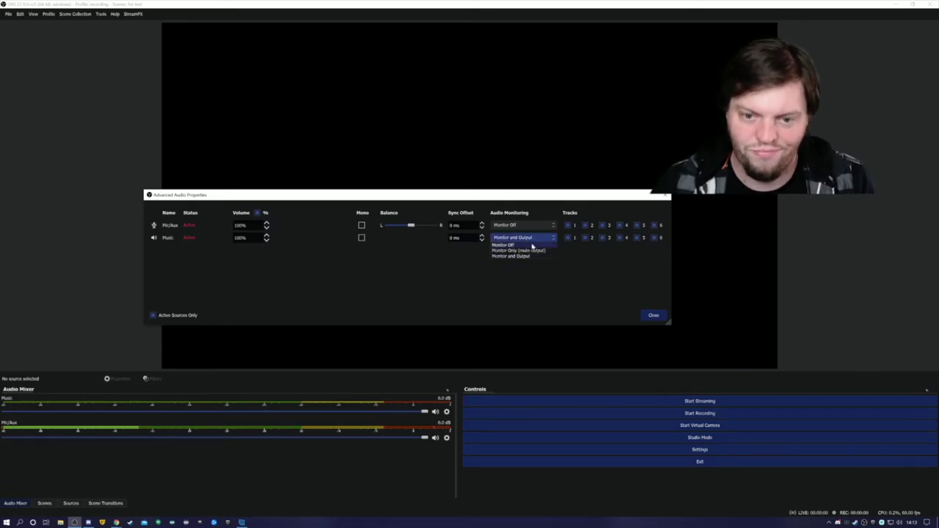
pyautogui.click(524, 245)
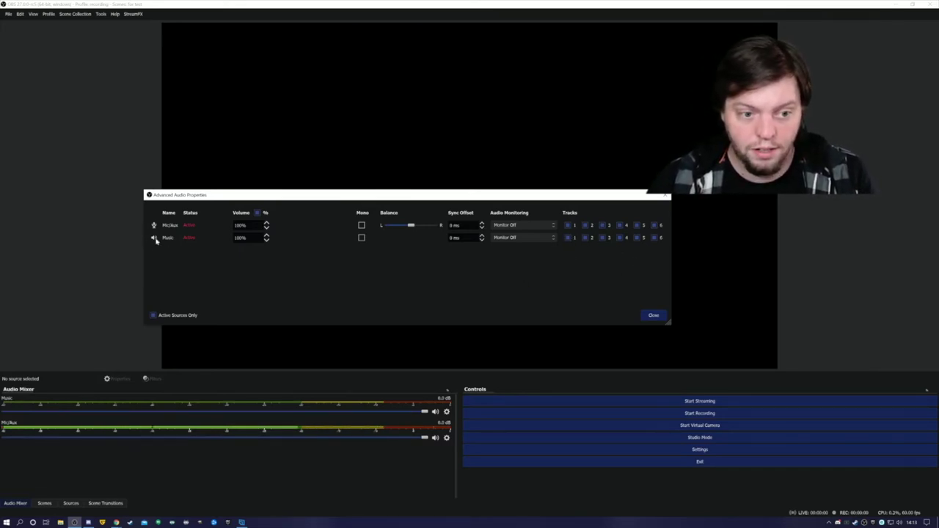
# Step: Uncheck Music's tracks 2–6 and Mic/Aux's tracks 3–6 in Advanced Audio Properties
pyautogui.click(586, 238)
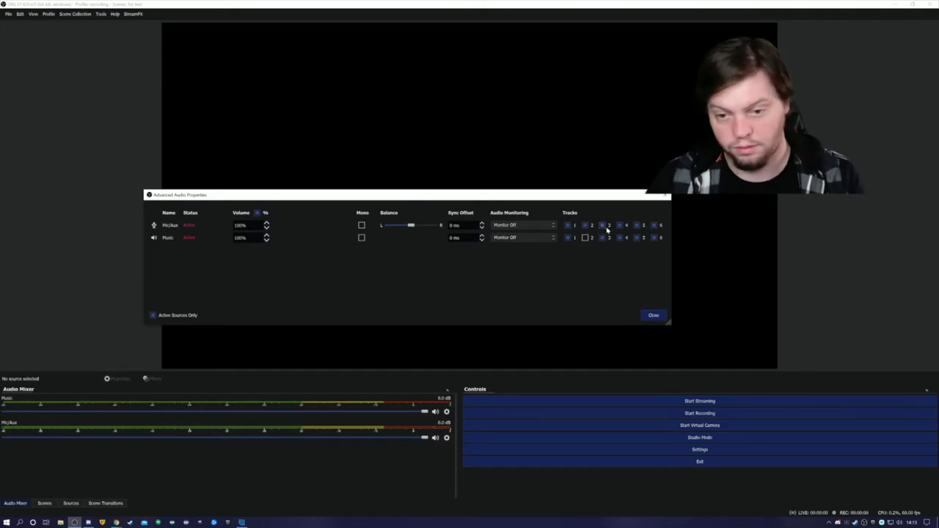
pyautogui.click(608, 226)
pyautogui.click(623, 226)
pyautogui.click(639, 225)
pyautogui.click(657, 225)
pyautogui.click(653, 239)
pyautogui.click(637, 238)
pyautogui.click(620, 237)
pyautogui.click(602, 238)
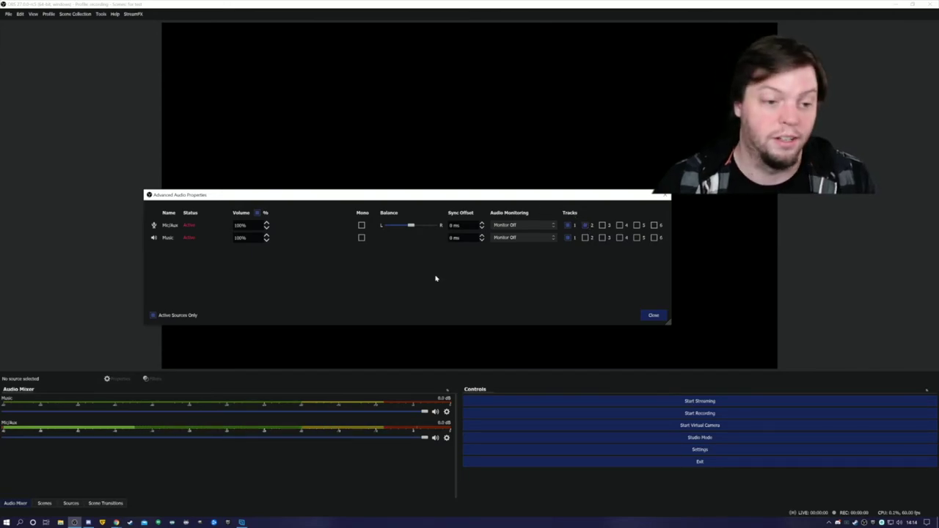
# Step: Bring up Monstercat Player in Chrome to play Glow, then return to OBS
pyautogui.moveTo(116, 522)
pyautogui.click(143, 505)
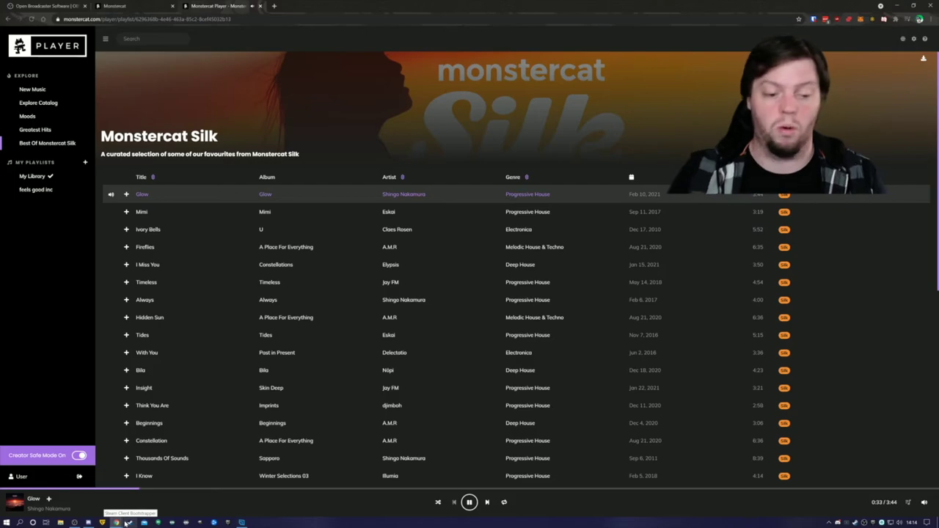
pyautogui.click(74, 523)
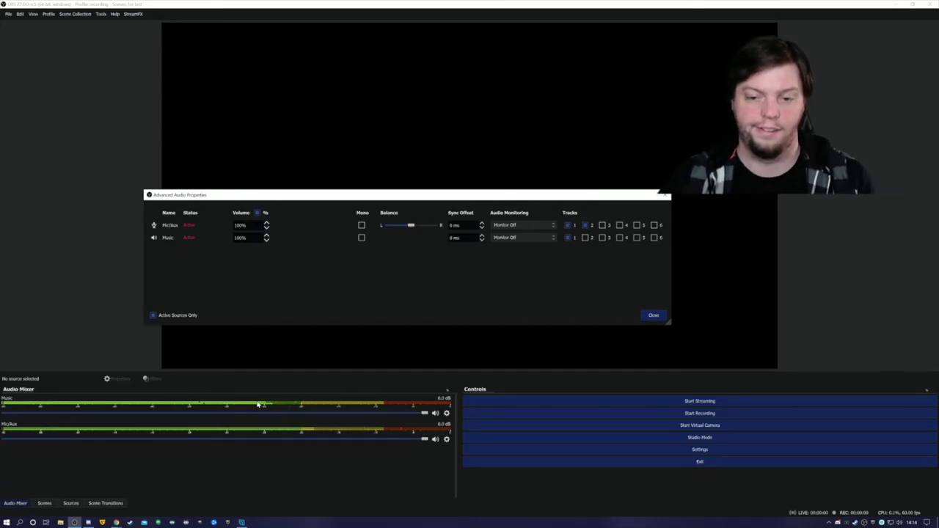
pyautogui.click(652, 316)
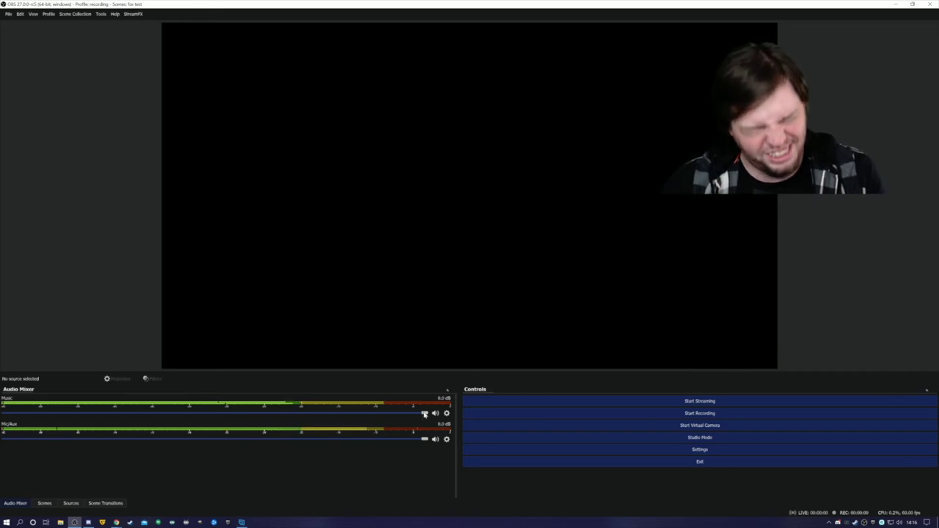
# Step: Drag the Music fader down to about -15.3 dB, below the Mic/Aux level
pyautogui.moveTo(424, 414); pyautogui.dragTo(236, 434)
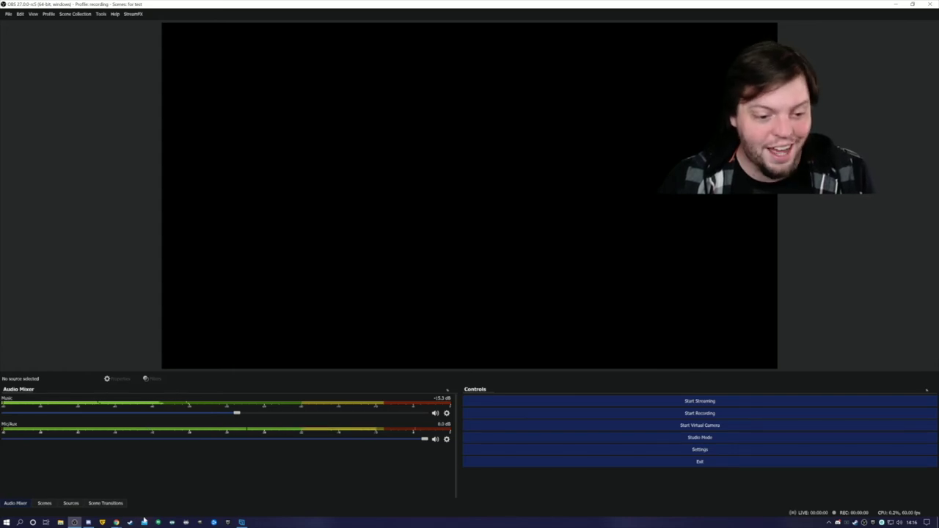
pyautogui.moveTo(116, 522)
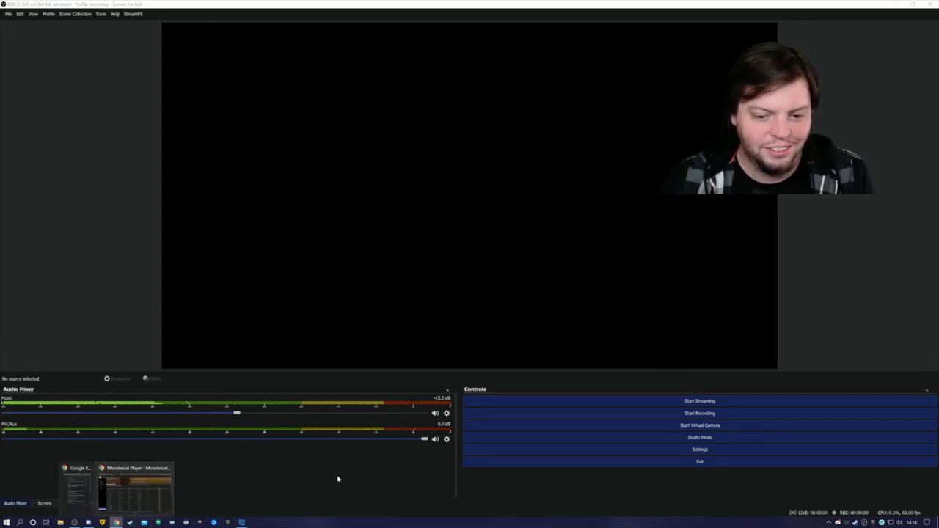
pyautogui.click(151, 502)
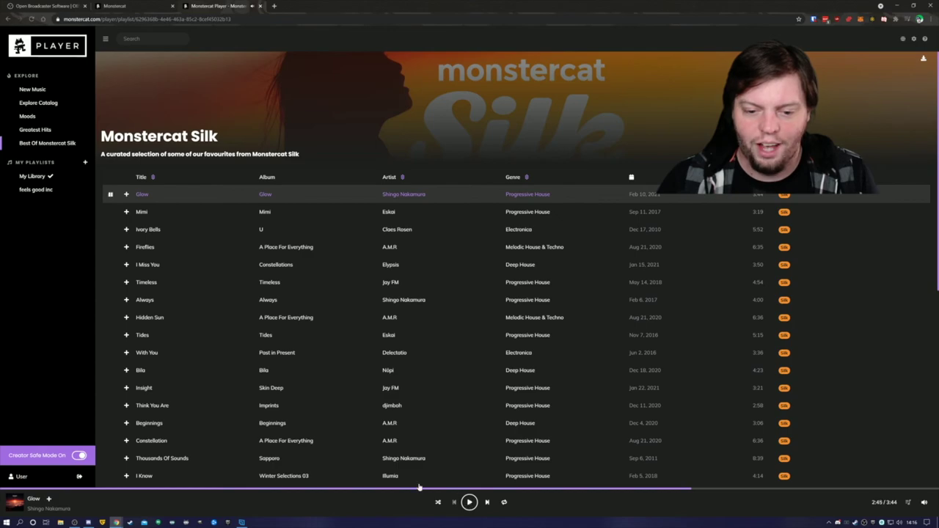
pyautogui.click(74, 522)
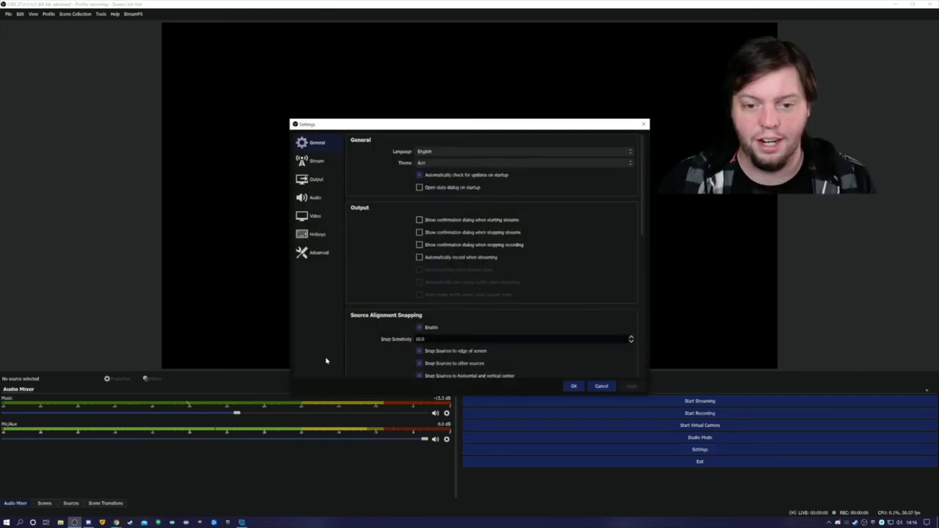
pyautogui.click(310, 198)
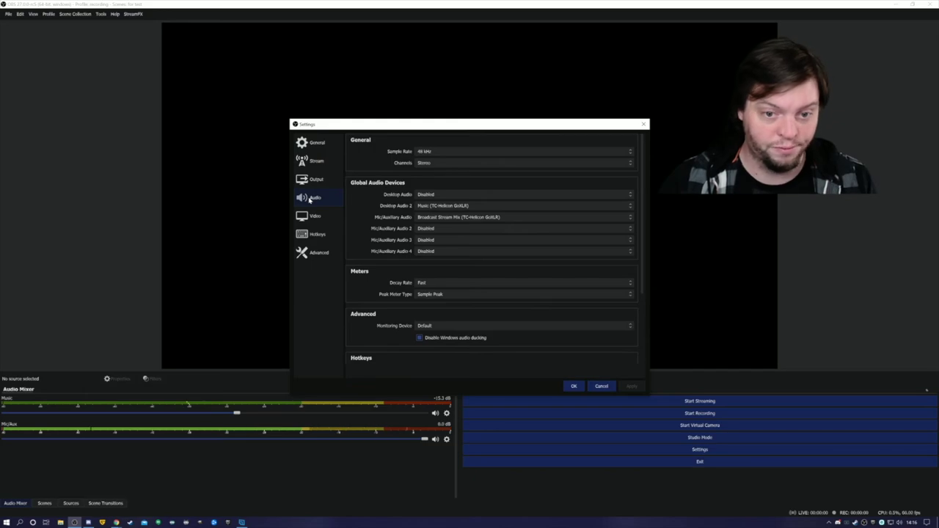
pyautogui.scroll(-3, 367, 274)
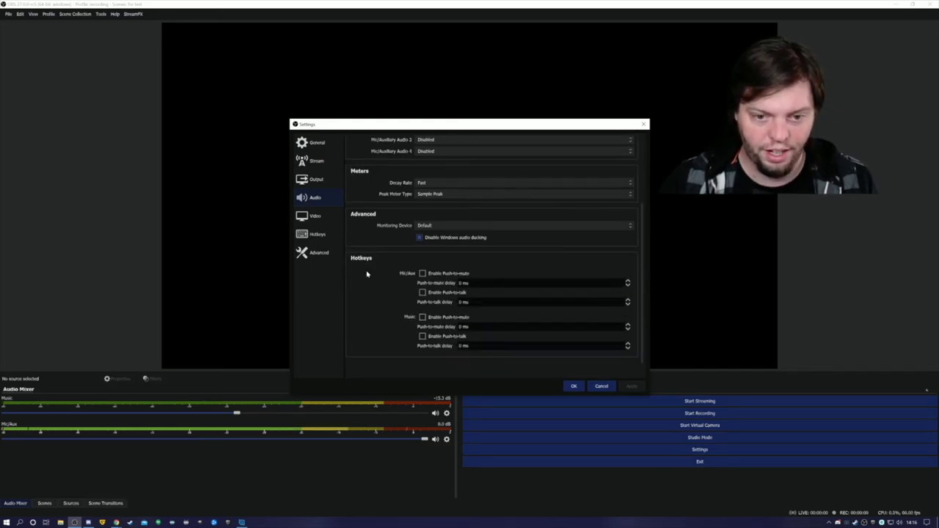
pyautogui.scroll(5, 369, 273)
pyautogui.click(602, 386)
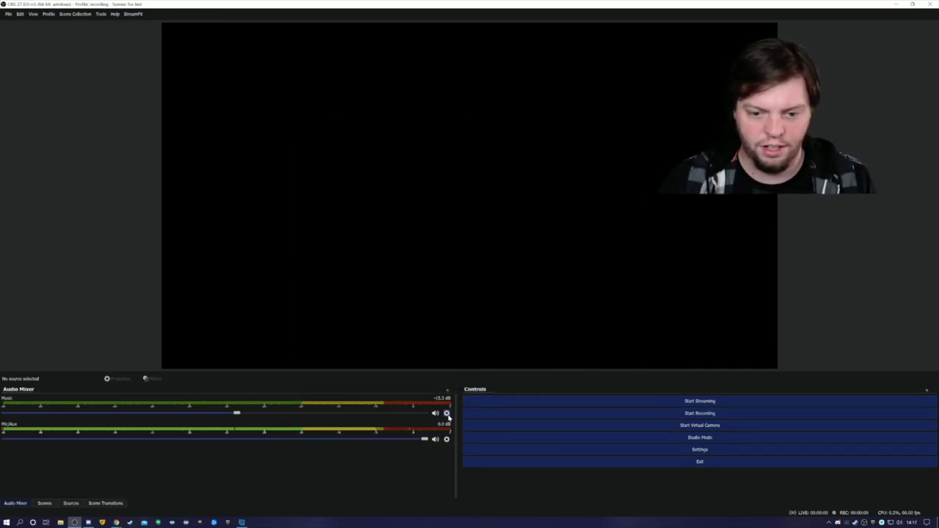
pyautogui.click(446, 413)
pyautogui.click(464, 505)
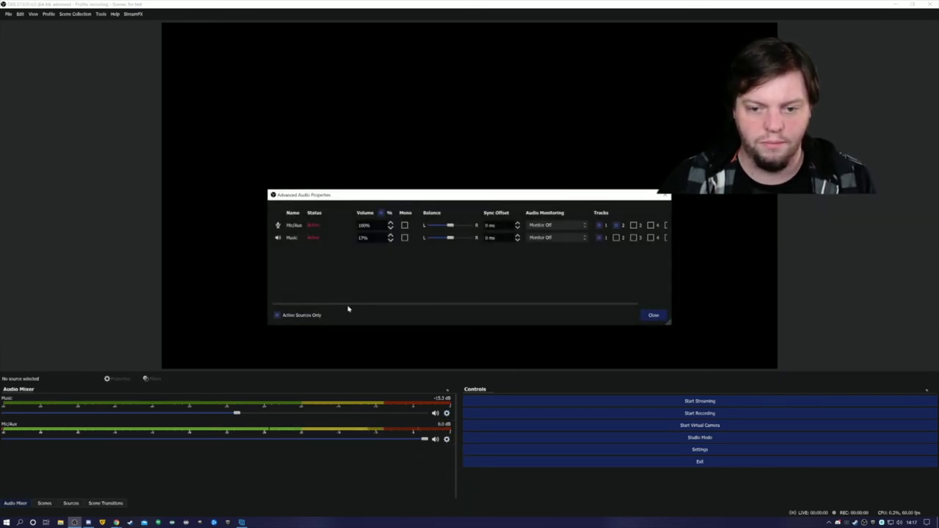
pyautogui.hscroll(2, 438, 304)
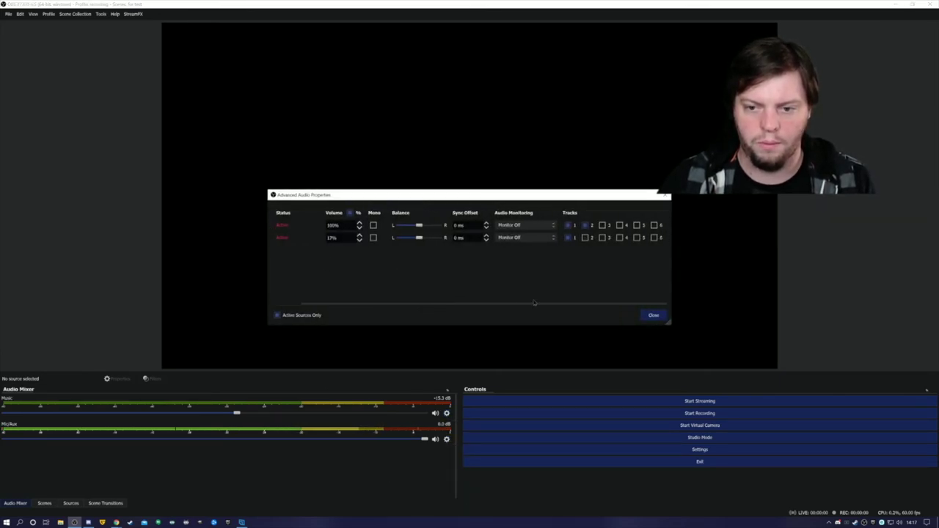
pyautogui.click(665, 197)
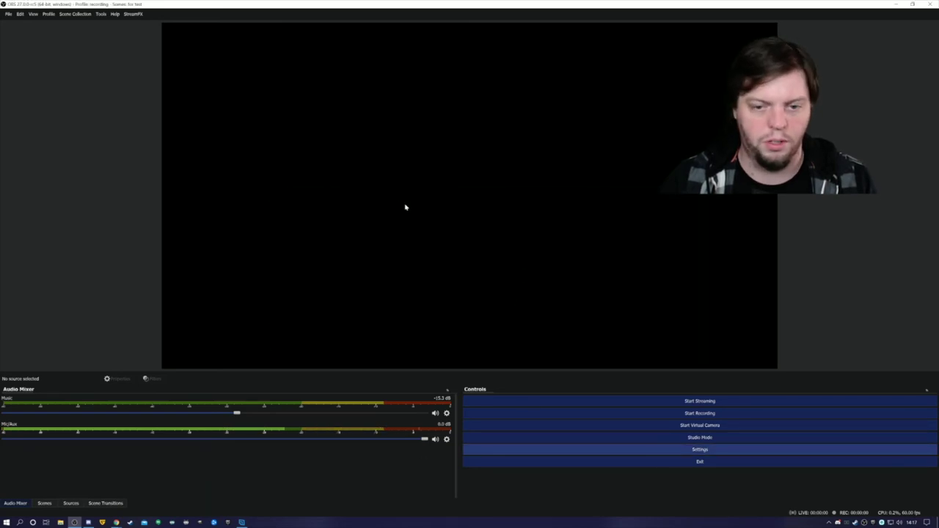
# Step: Set Track 1 and Track 2 audio bitrate to 320 in Output settings and apply
pyautogui.click(311, 198)
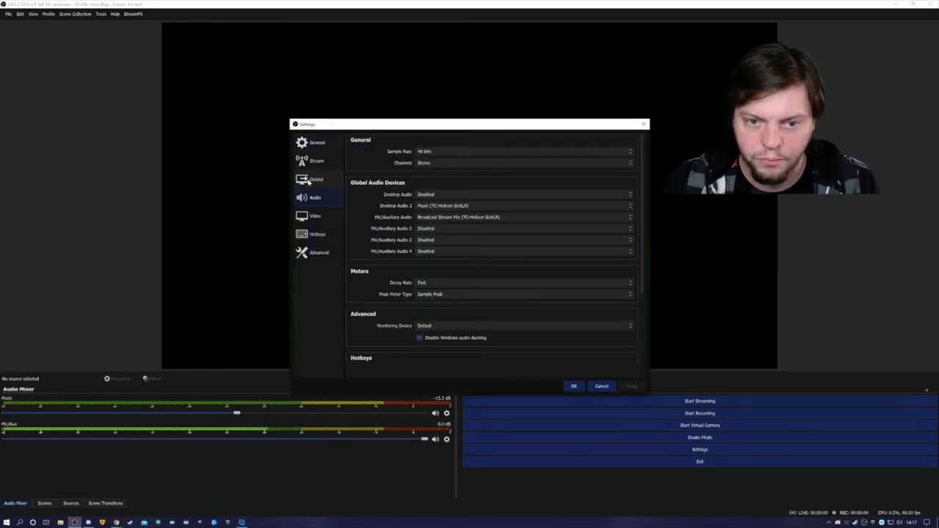
pyautogui.click(311, 179)
pyautogui.click(412, 151)
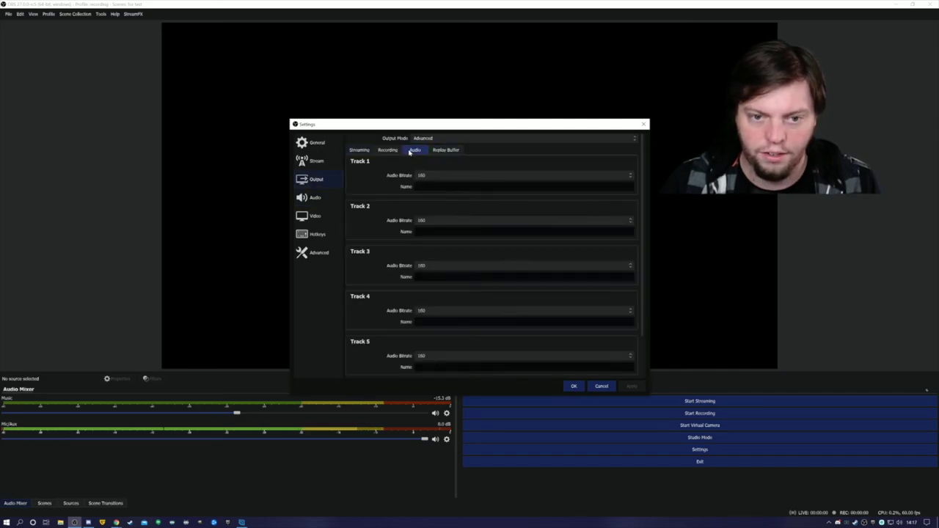
pyautogui.click(436, 176)
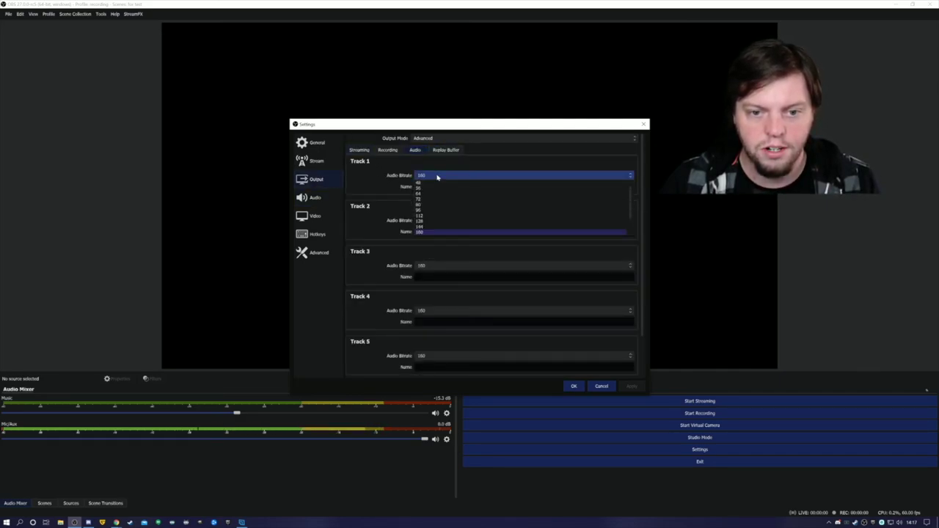
pyautogui.click(432, 231)
pyautogui.click(432, 220)
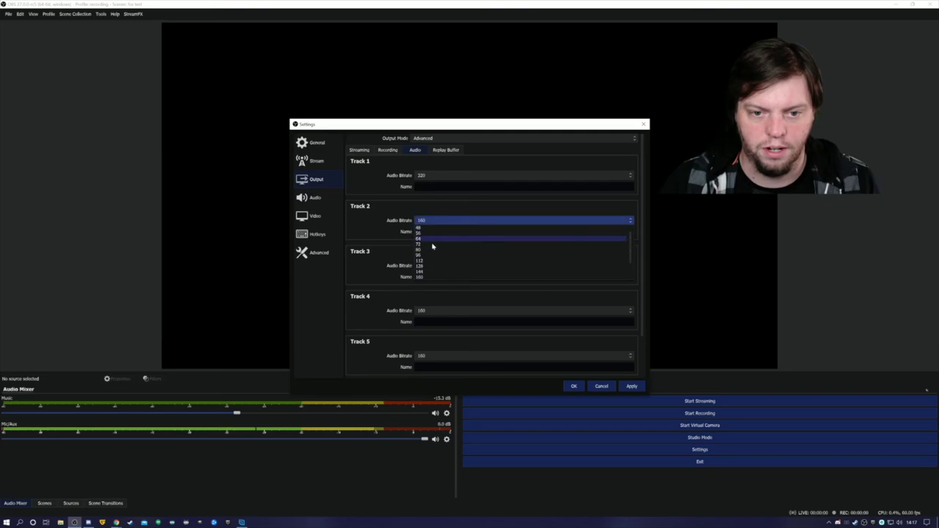
pyautogui.click(432, 277)
pyautogui.click(629, 385)
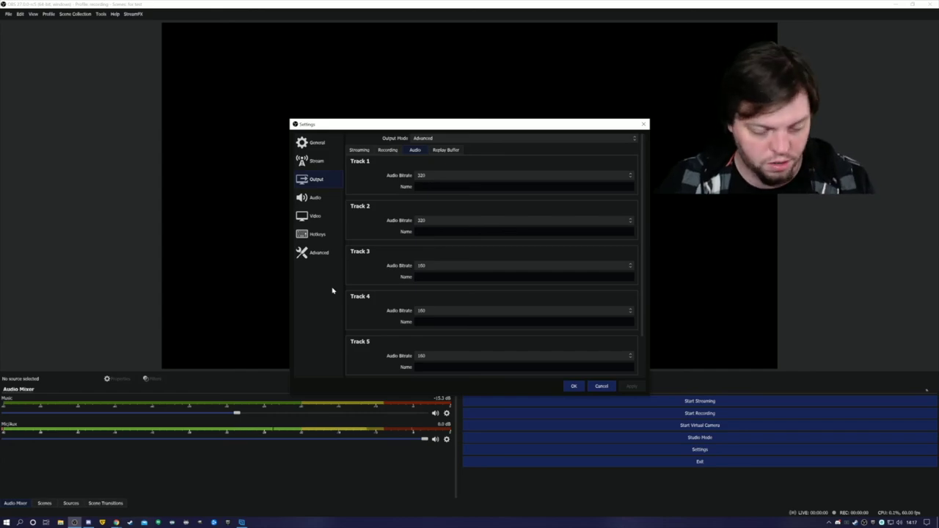
pyautogui.click(577, 387)
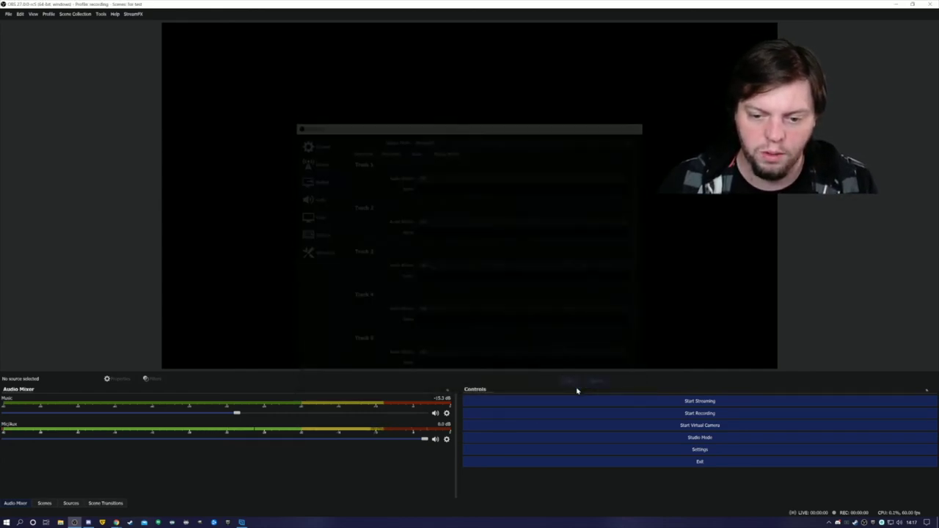